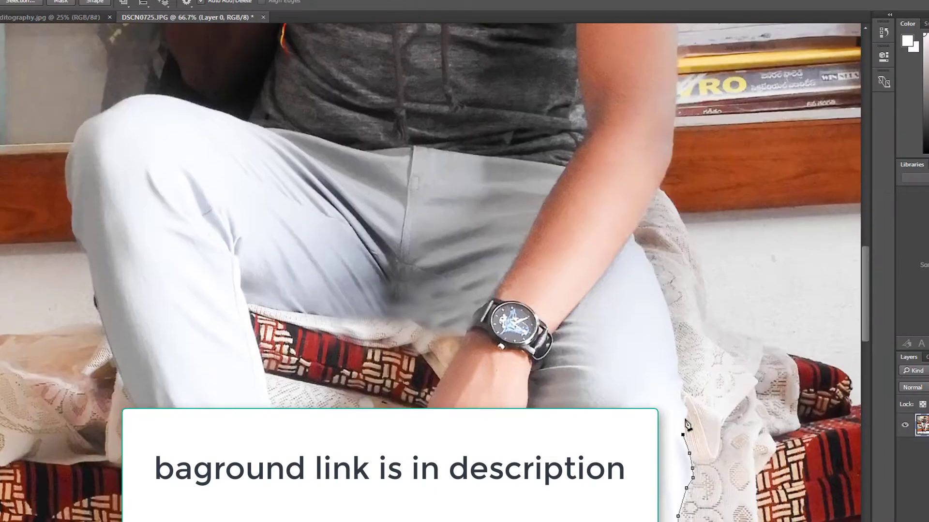
Step: Place Pen anchor points from the lace edge up the leg and arm to outline the seated man
click(679, 373)
click(674, 341)
click(666, 308)
click(653, 270)
click(633, 232)
click(649, 208)
click(662, 180)
click(675, 119)
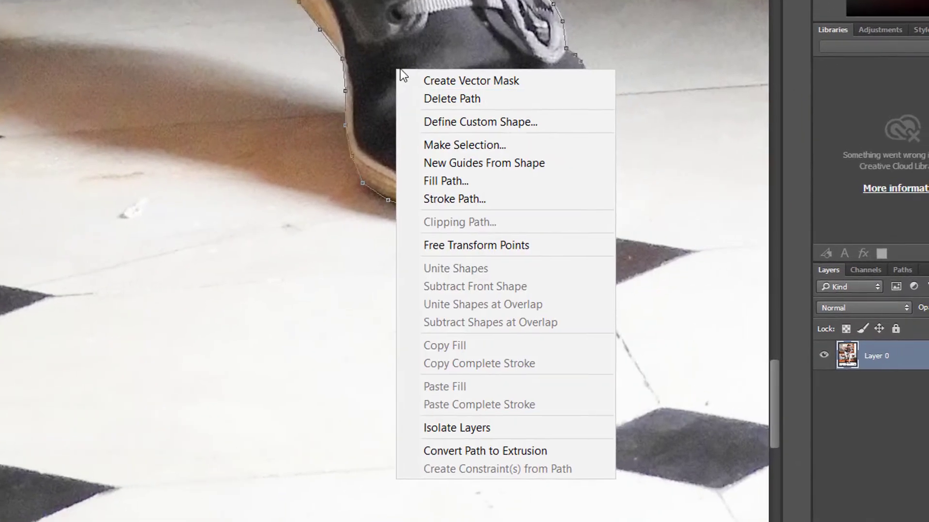
Step: Convert the outline path into a selection
click(471, 145)
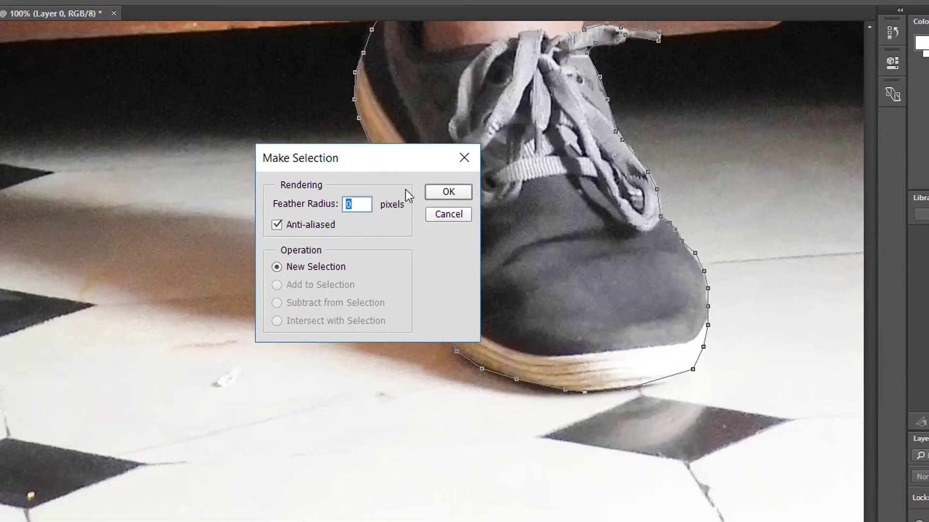
click(451, 193)
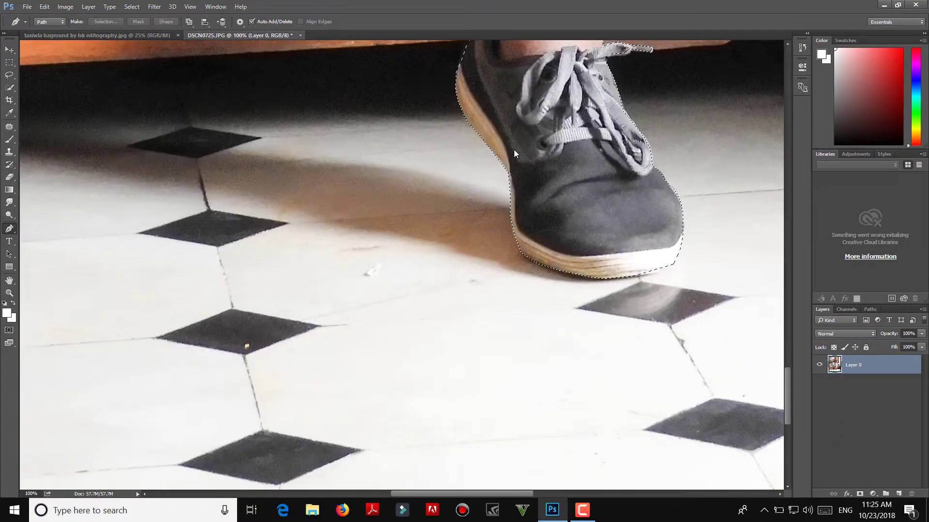
scroll(513, 149, down, 2)
scroll(514, 150, down, 1)
scroll(514, 150, down, 1)
Step: Refine the selection edge with Shift Edge -14 and Contrast 39
key(ctrl+alt+r)
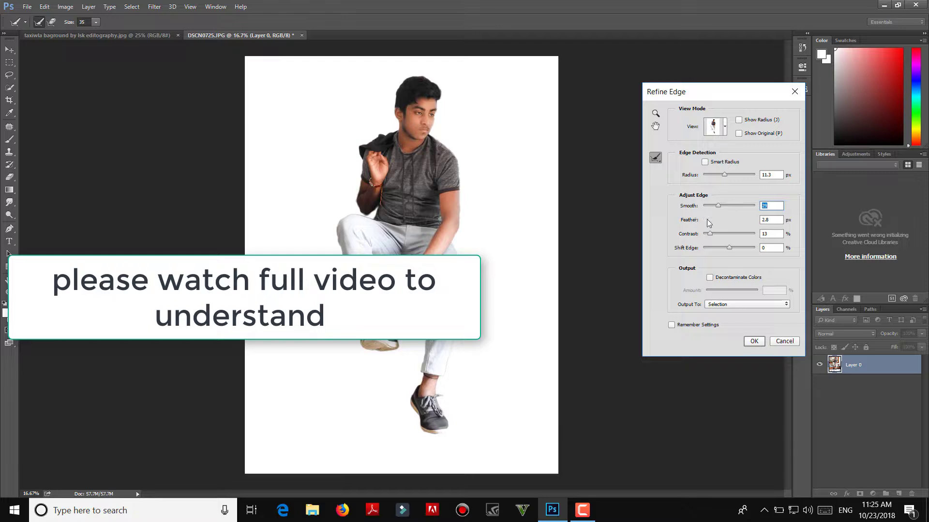
mouse_move(729, 247)
mouse_down()
mouse_move(724, 234)
mouse_move(713, 234)
mouse_move(735, 217)
mouse_move(715, 220)
mouse_move(724, 206)
mouse_up()
click(754, 341)
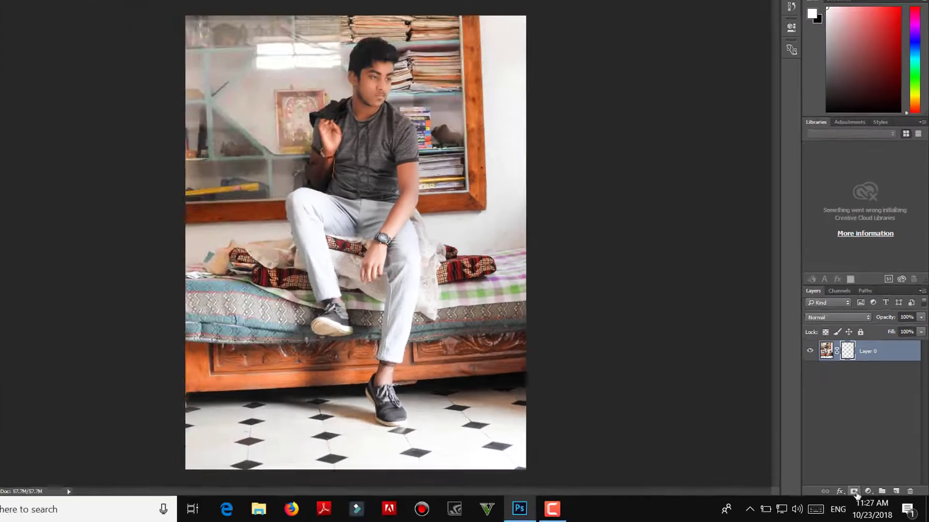
Step: Add a layer mask hiding the background and apply it into Layer 0
click(860, 494)
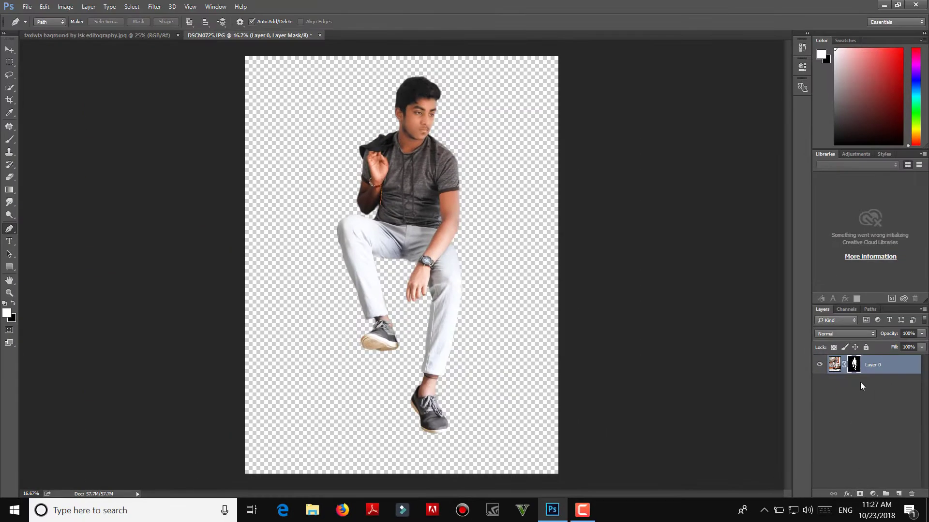
right_click(856, 370)
click(828, 403)
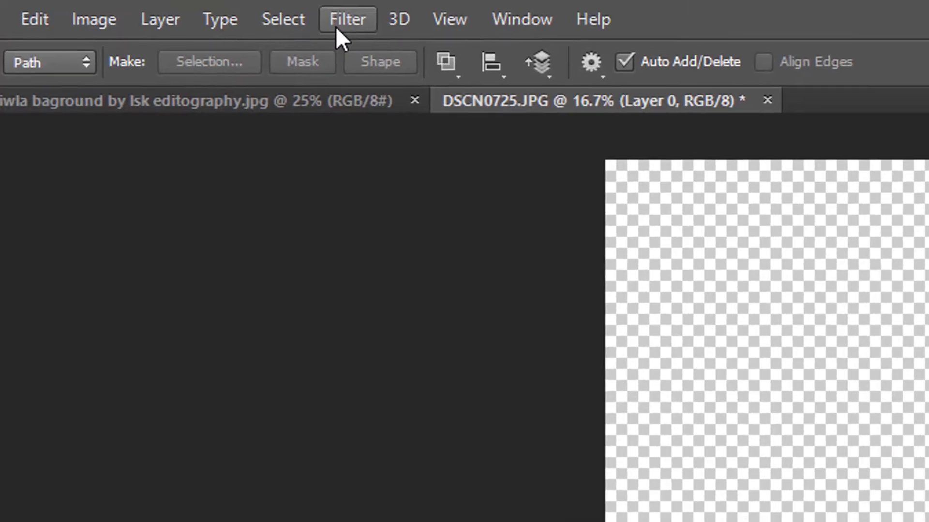
Step: Apply Camera Raw: Blacks -10, Whites +8, Shadows +10, Highlights +11, Contrast +22, Clarity +22
click(154, 6)
click(300, 139)
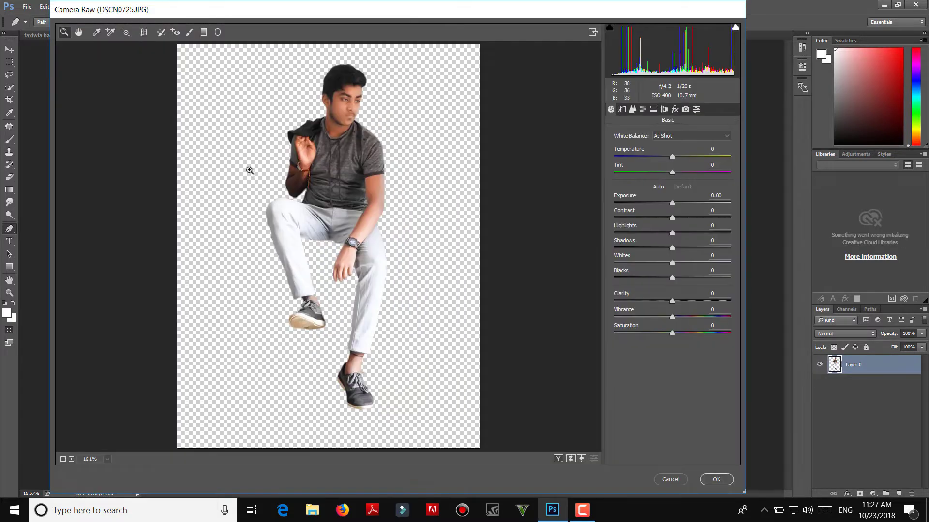
drag(670, 279, 677, 248)
mouse_move(672, 233)
mouse_down()
mouse_move(694, 215)
mouse_move(685, 217)
mouse_up()
click(685, 301)
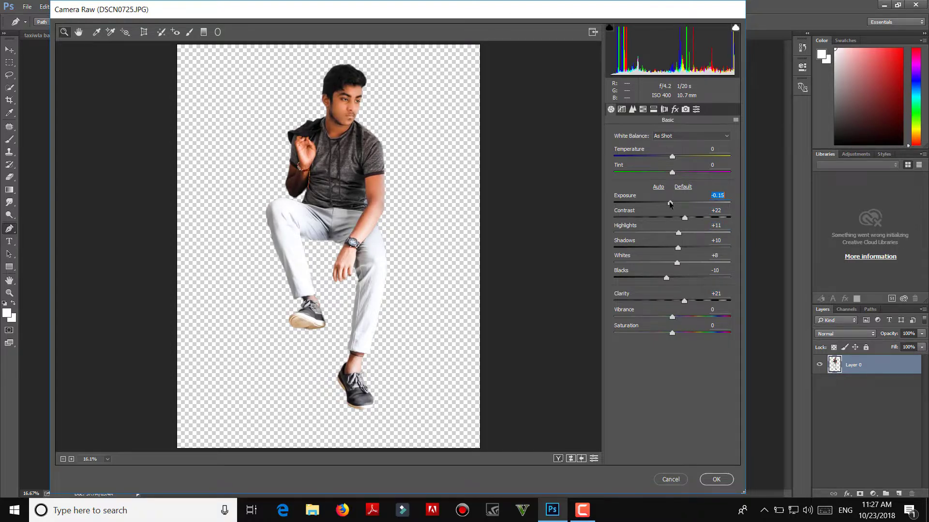
click(711, 480)
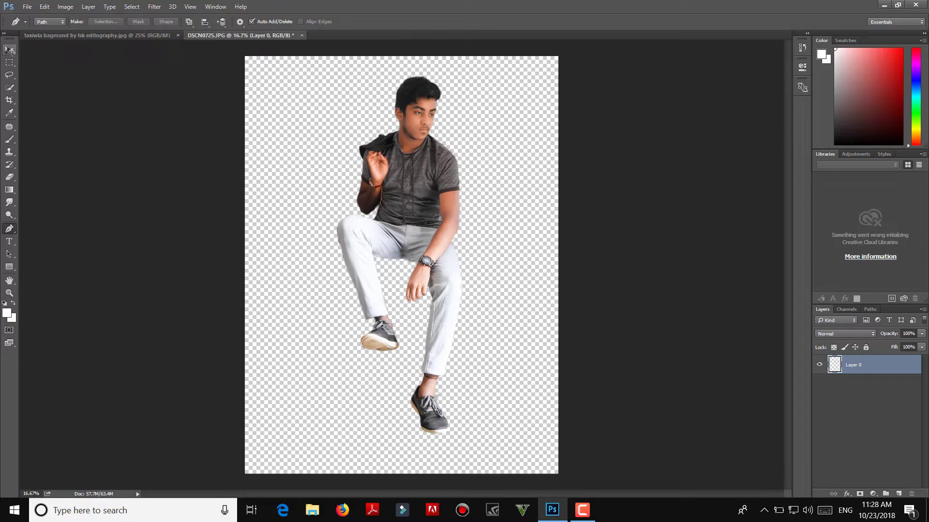
Step: Resize the person photo to 2000 px wide
click(9, 50)
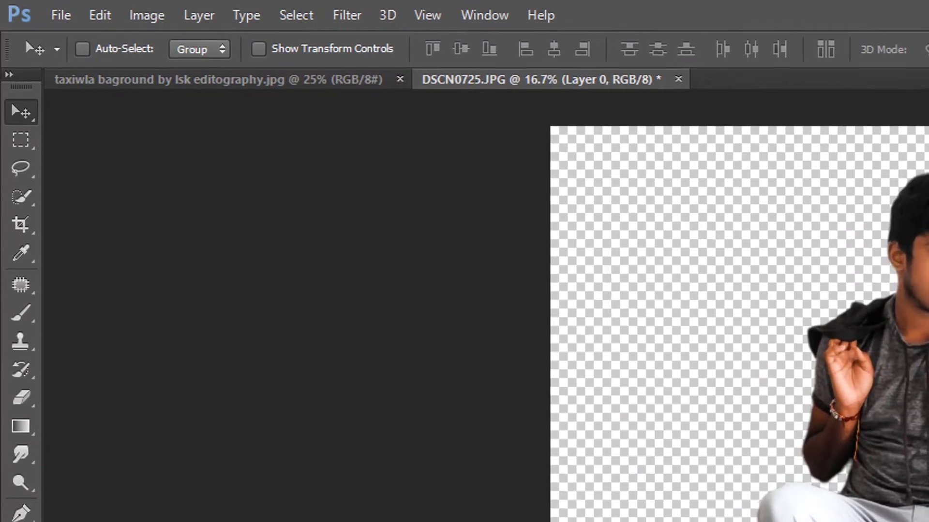
click(137, 18)
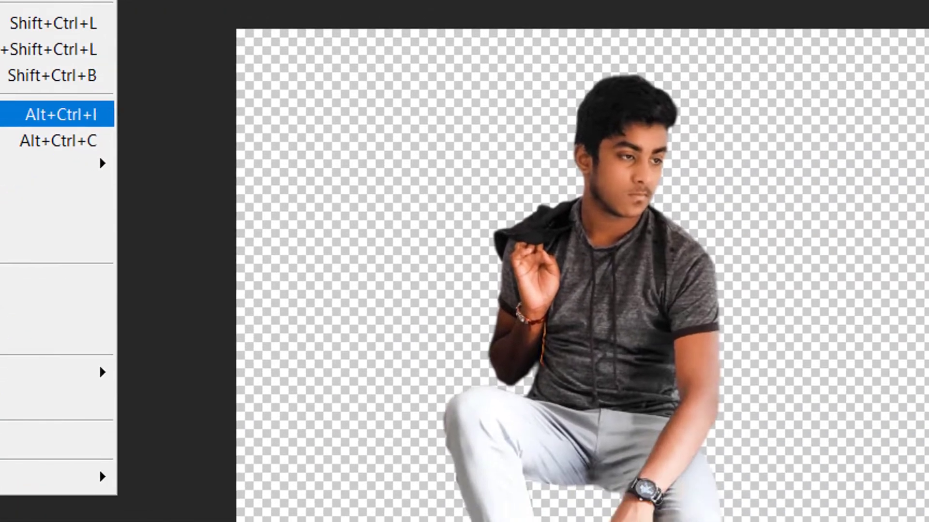
click(222, 212)
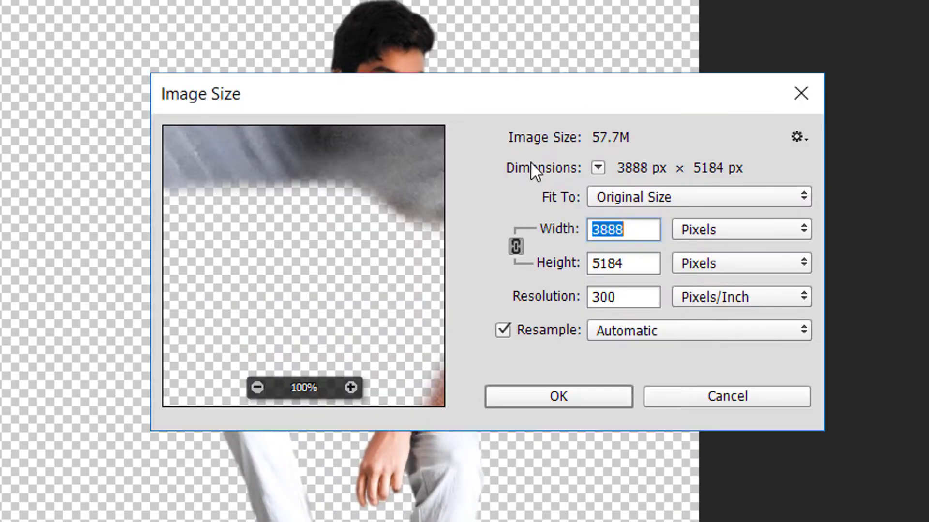
text(2)
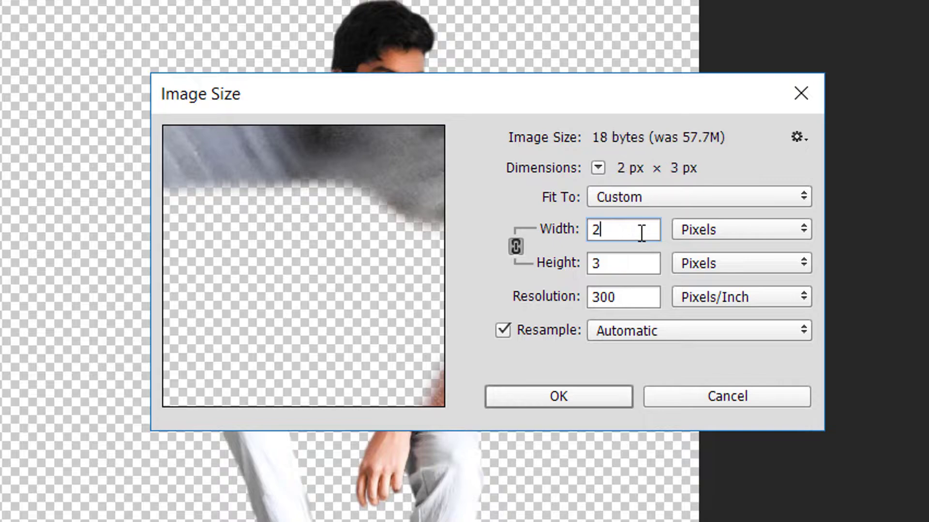
text(000)
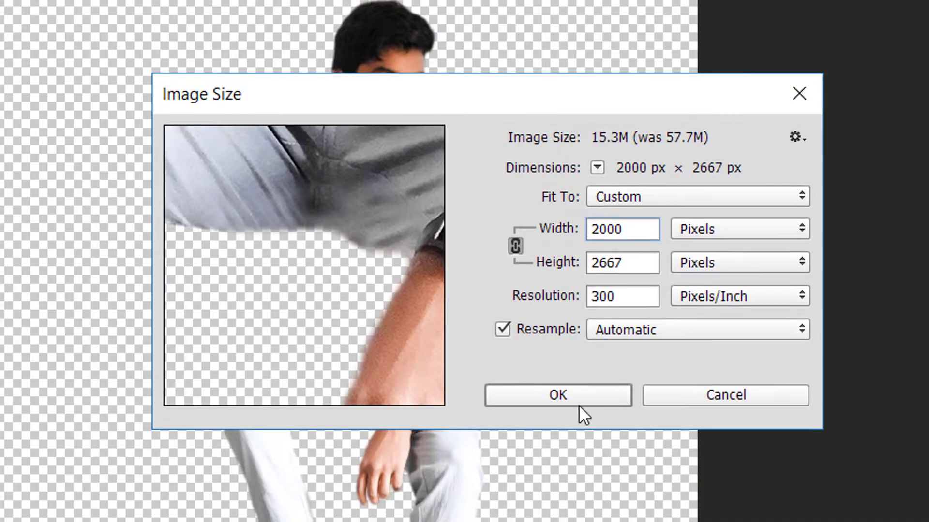
click(579, 404)
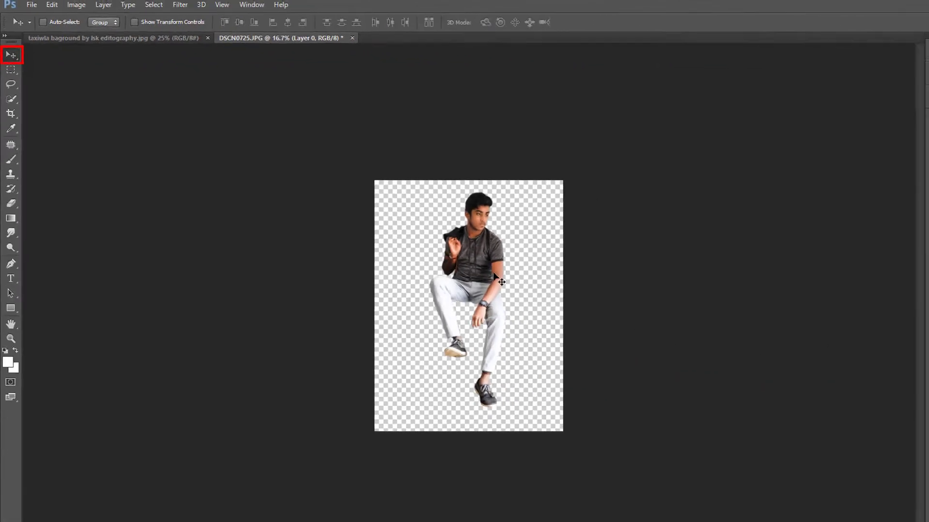
Step: Drag the person onto the Taxiwala poster and scale them to sit on the car
mouse_move(498, 278)
mouse_down()
mouse_move(174, 39)
mouse_move(436, 224)
mouse_move(423, 207)
mouse_up()
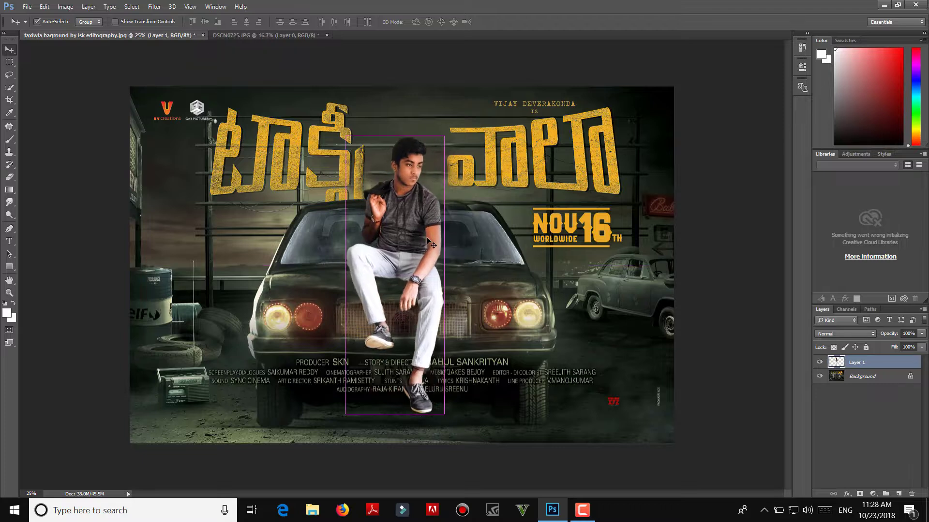
key(ctrl+t)
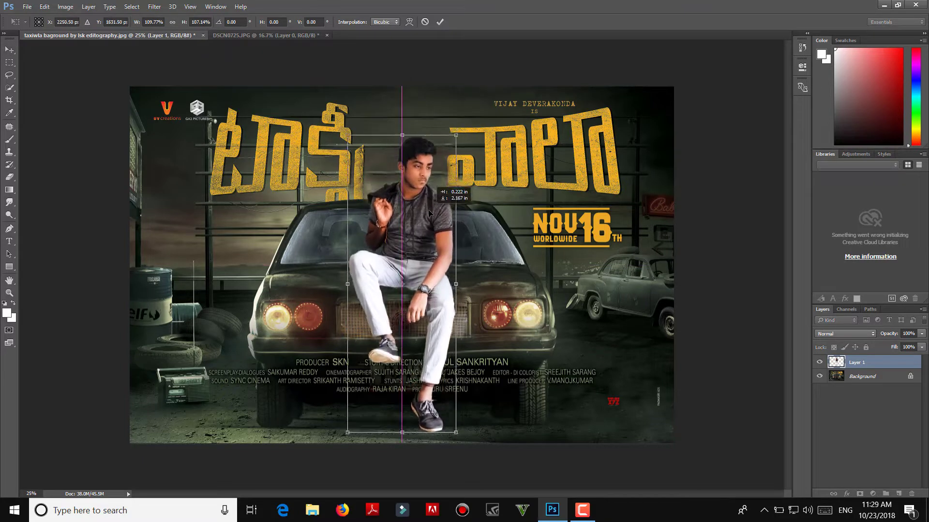
click(440, 22)
click(154, 6)
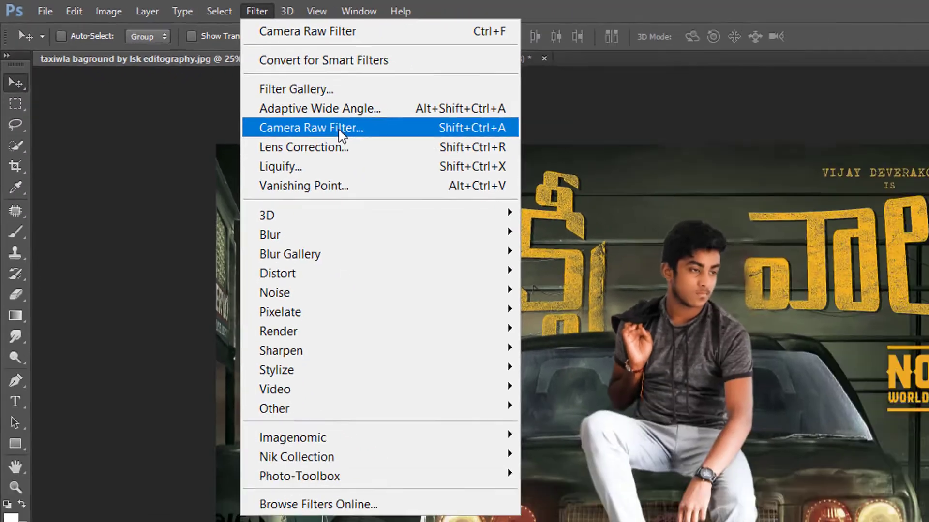
Step: Fine-tune the person's Basic tone sliders in Camera Raw to match the poster
click(472, 193)
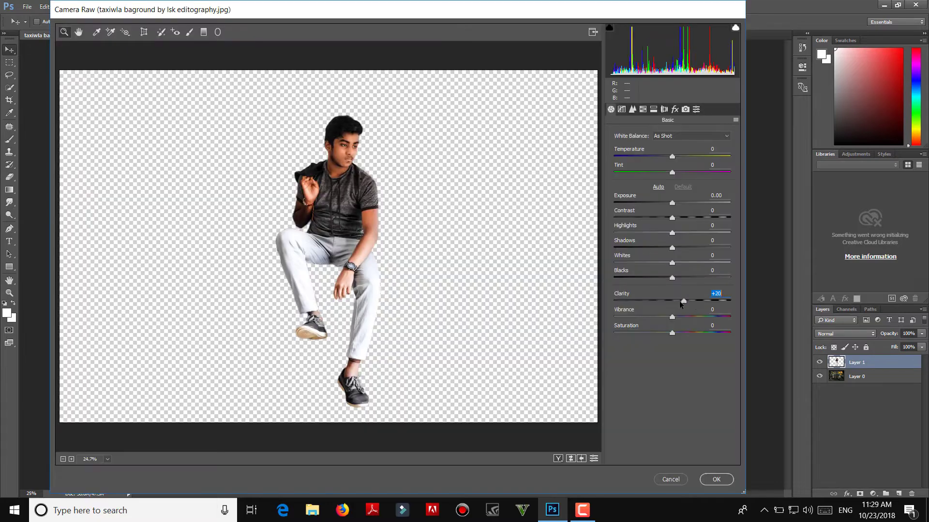
drag(672, 278, 679, 262)
drag(672, 248, 675, 233)
mouse_move(672, 218)
mouse_down()
mouse_move(685, 218)
mouse_move(672, 202)
mouse_up()
key(Return)
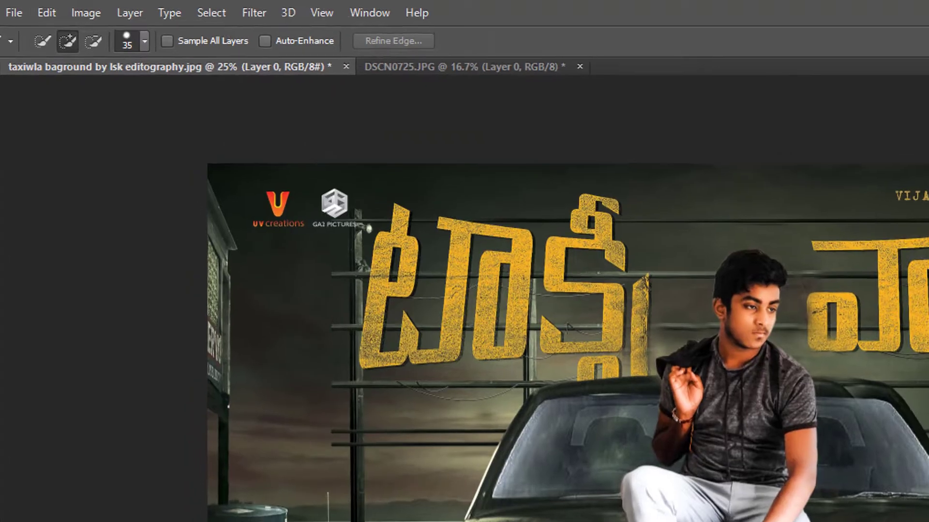
Step: Give the poster Camera Raw whites +13, blacks -10 and clarity +33
click(262, 13)
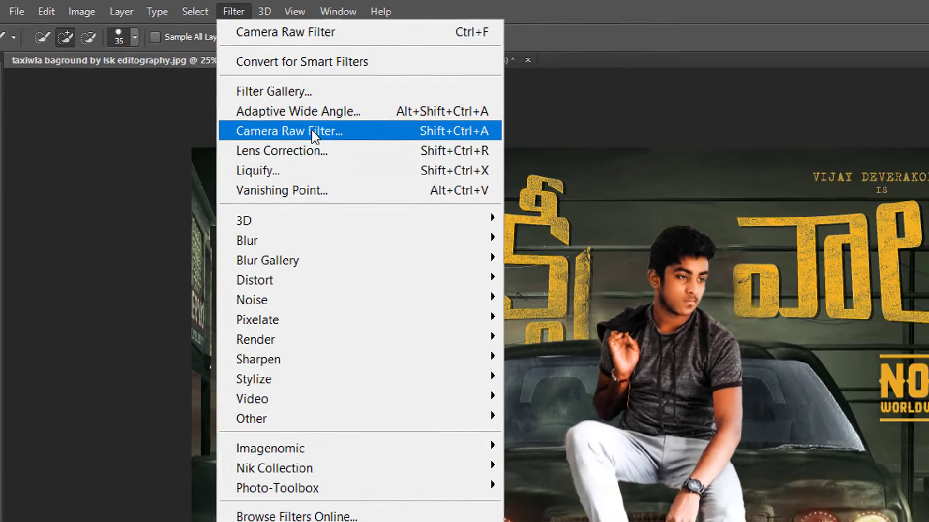
click(334, 151)
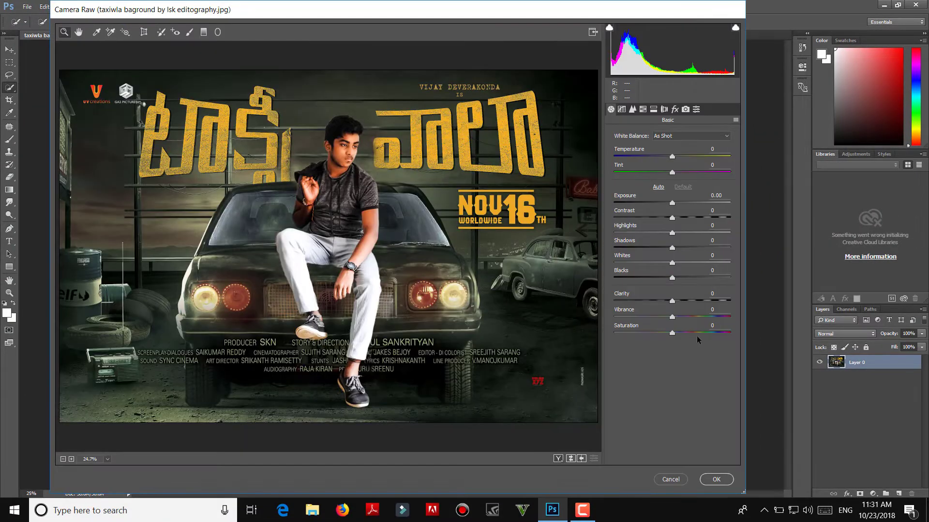
click(697, 334)
drag(692, 335, 674, 338)
mouse_move(690, 300)
mouse_down()
mouse_move(720, 301)
mouse_move(709, 307)
mouse_up()
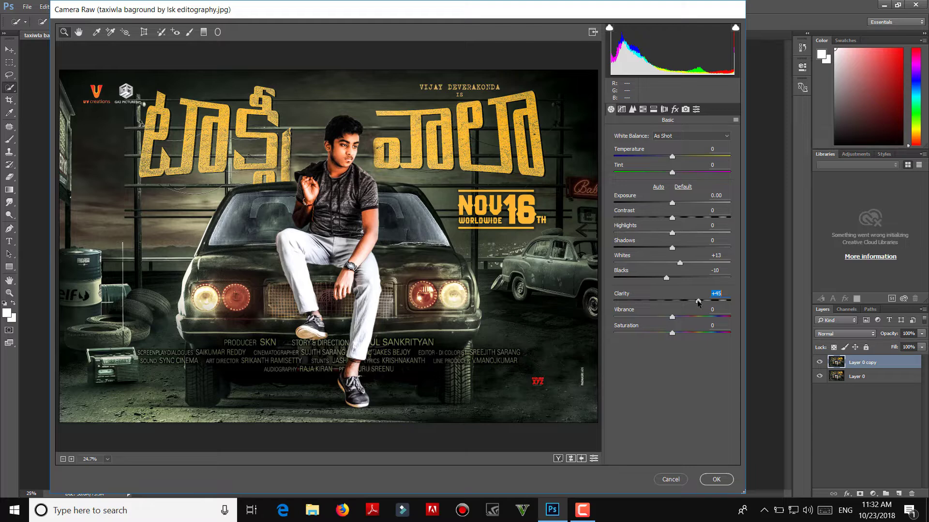
drag(698, 303, 690, 304)
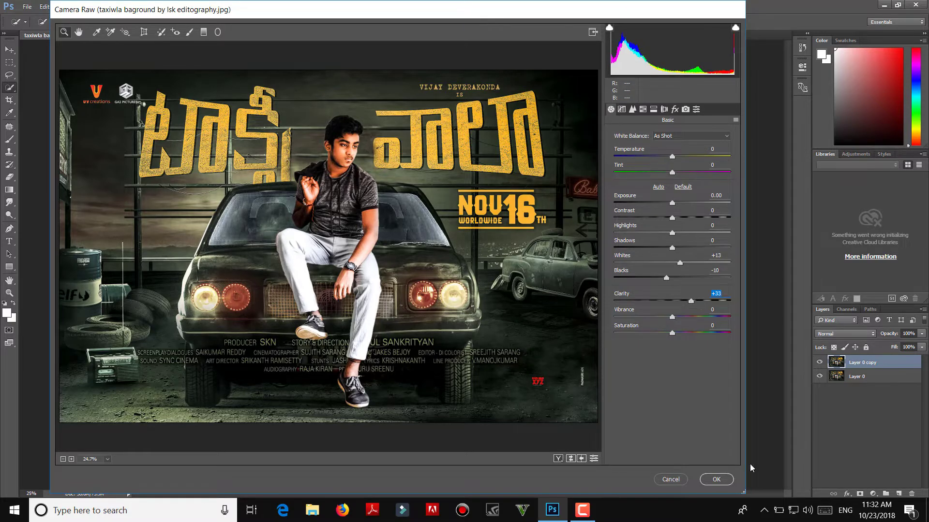
click(727, 478)
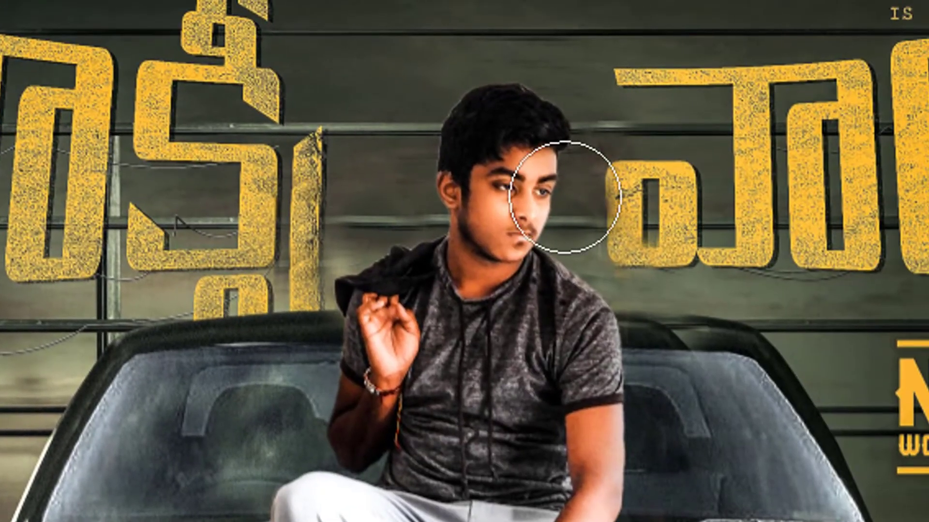
Step: Shrink the brush to about 88 px diameter with an Alt+right-drag
mouse_move(565, 199)
mouse_down()
mouse_move(512, 199)
mouse_move(504, 207)
mouse_up()
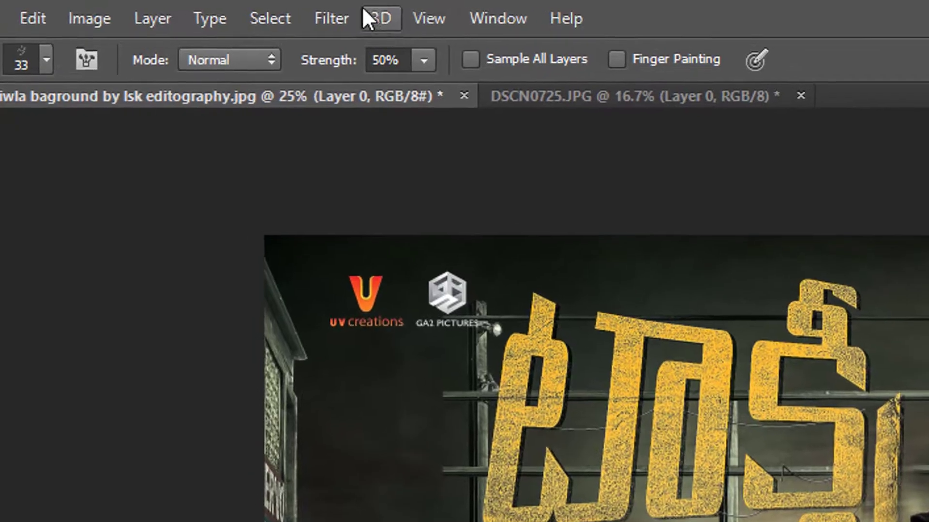
Step: Launch Color Efex Pro 4 on the poster and pick the Detail Extractor filter
click(333, 17)
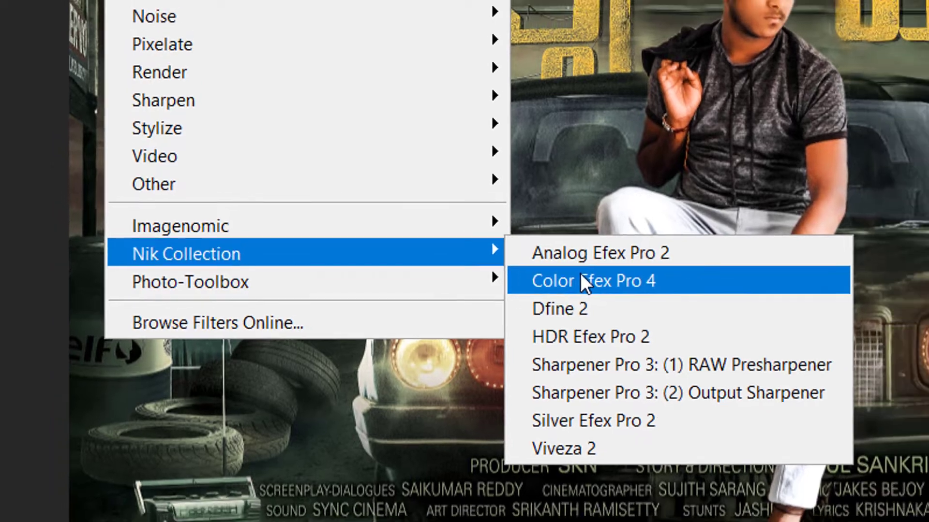
mouse_move(188, 249)
click(600, 281)
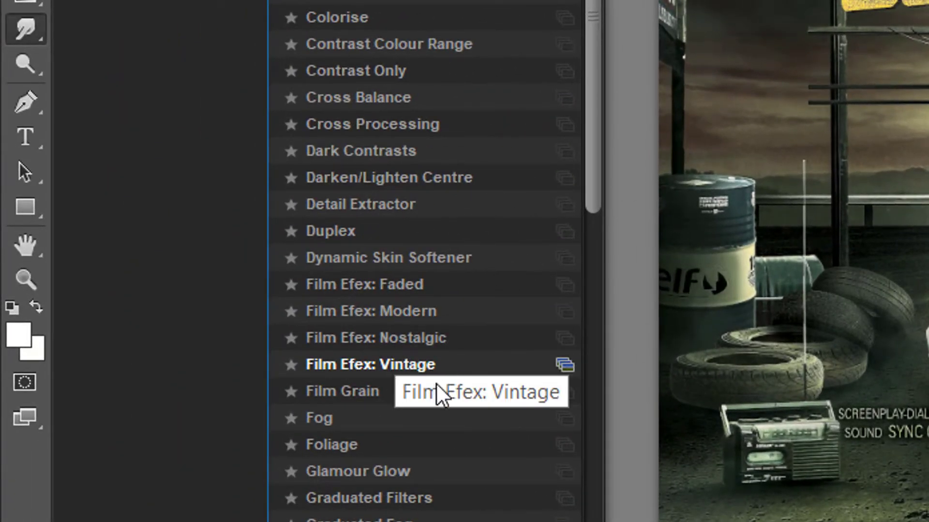
click(383, 207)
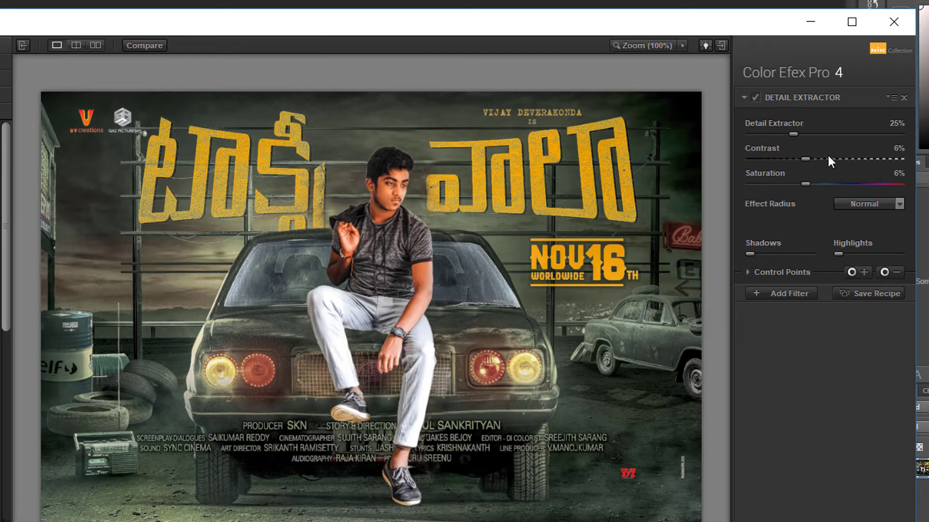
Step: Set Detail Extractor to 5%, Contrast -26% and Saturation -14%
click(781, 135)
click(777, 184)
click(761, 159)
click(766, 134)
click(778, 159)
click(796, 183)
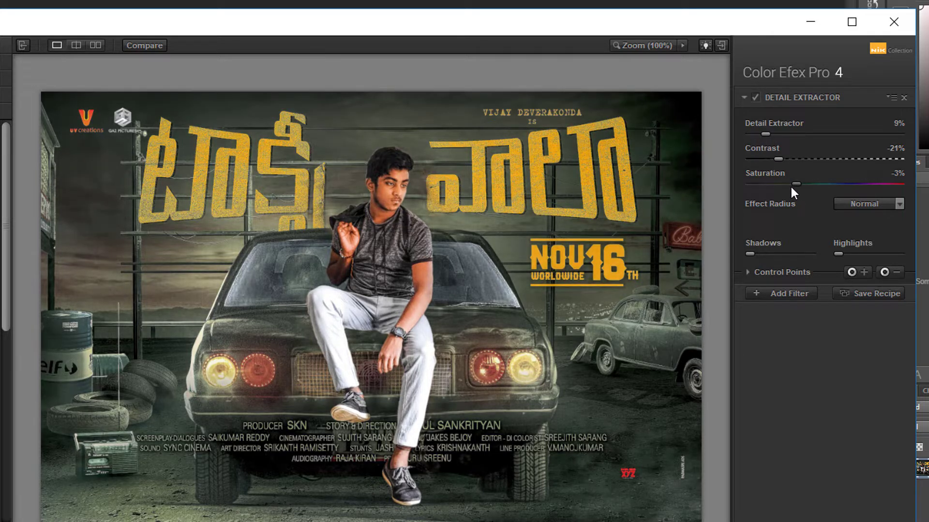
click(762, 134)
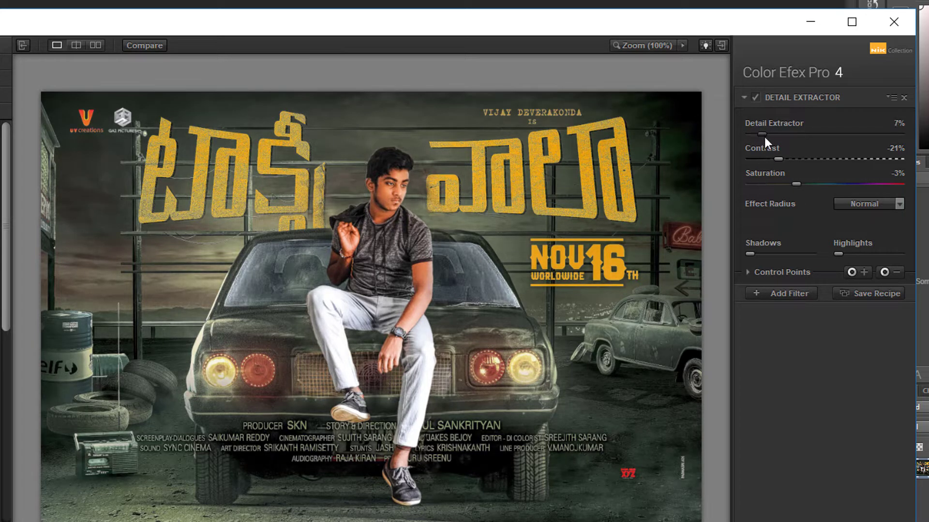
click(772, 294)
Step: Add the Foliage filter using Method 1
scroll(261, 411, down, 2)
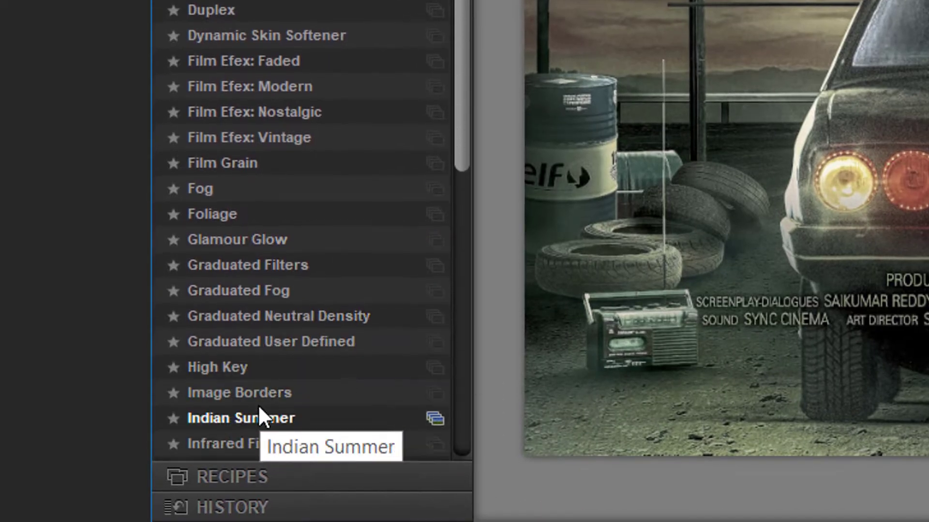
scroll(261, 412, down, 1)
scroll(242, 407, down, 1)
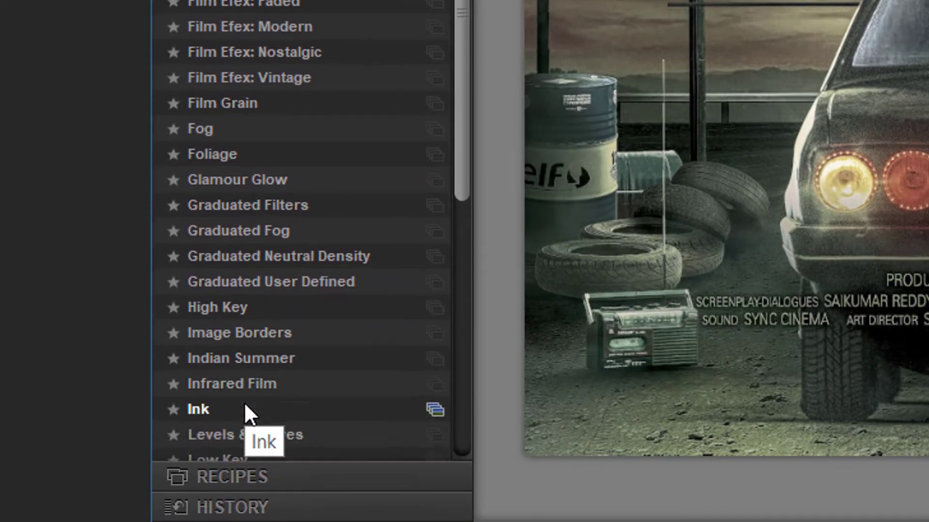
scroll(244, 409, down, 3)
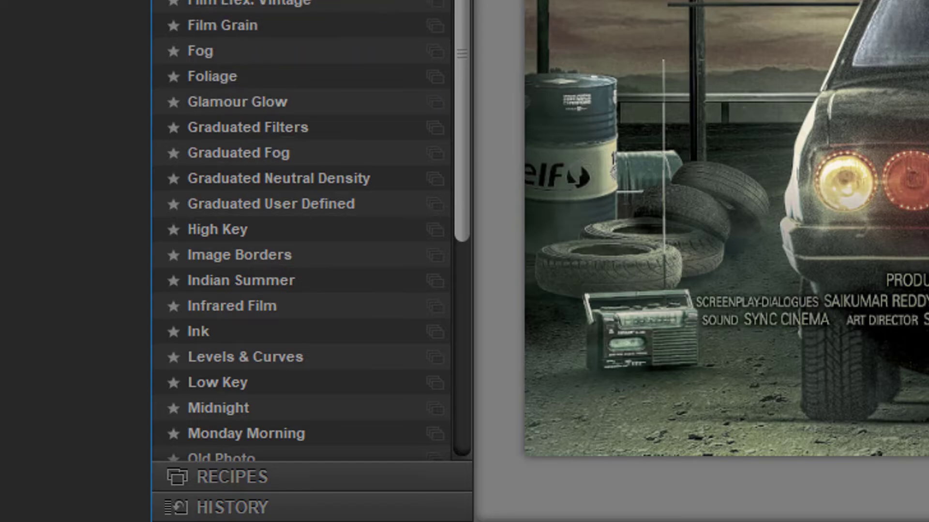
click(210, 77)
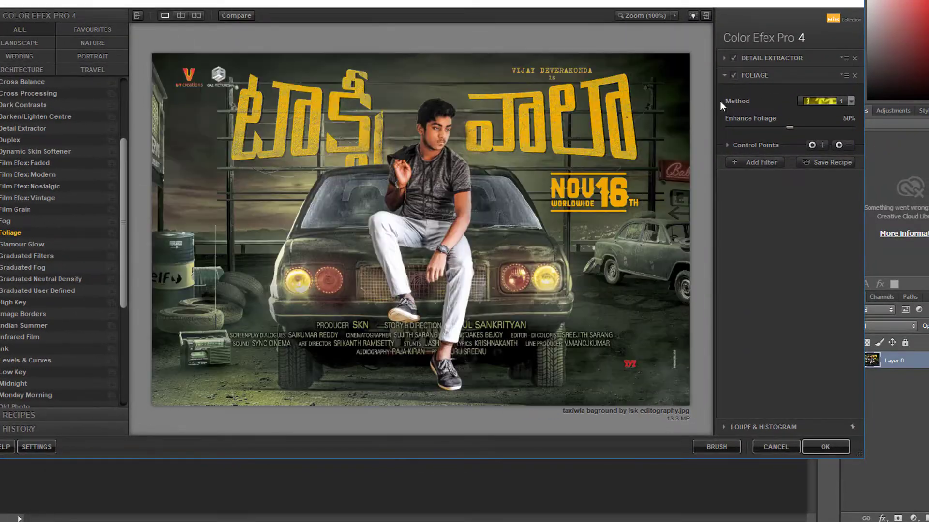
click(832, 104)
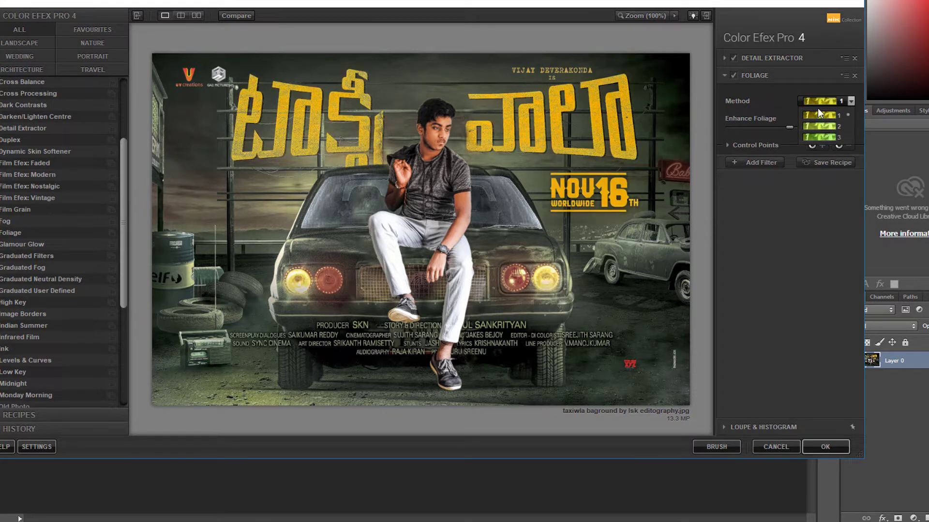
click(817, 112)
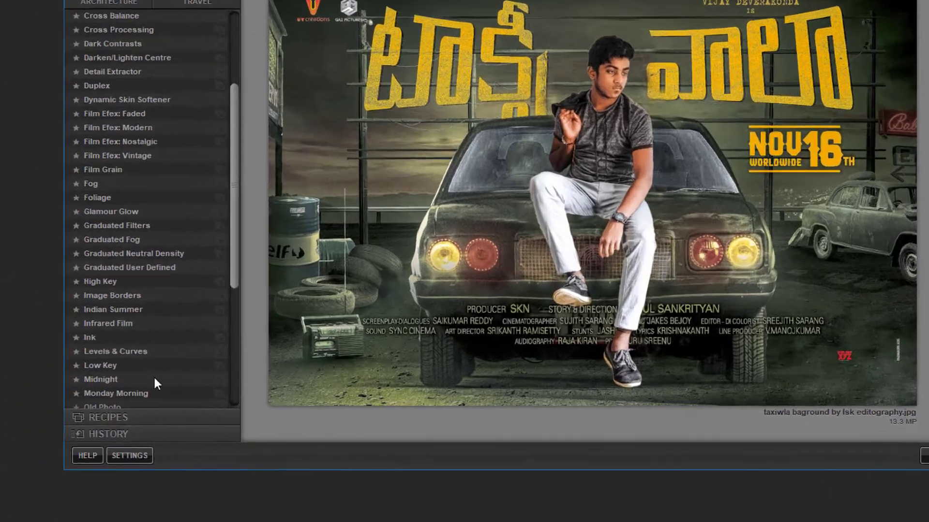
Step: Add Indian Summer with Method 3 and apply the result back to Photoshop
scroll(330, 372, down, 3)
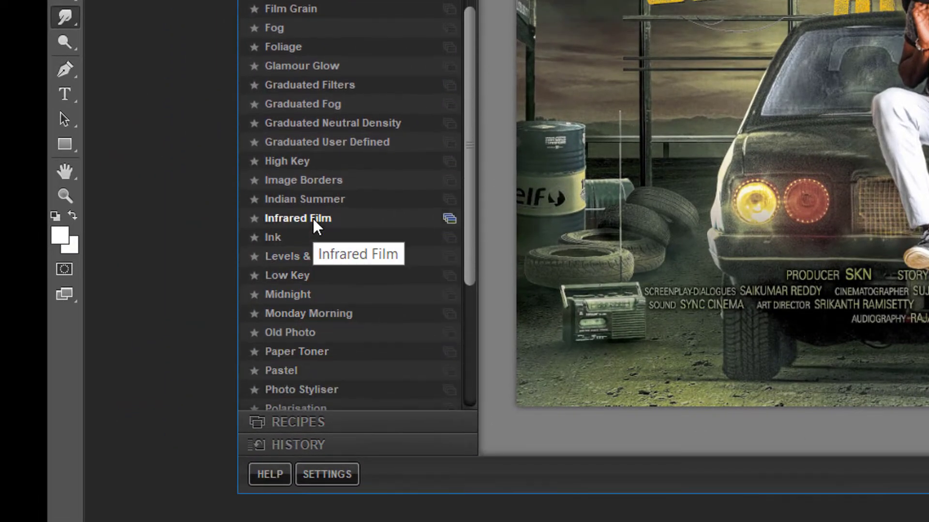
click(305, 199)
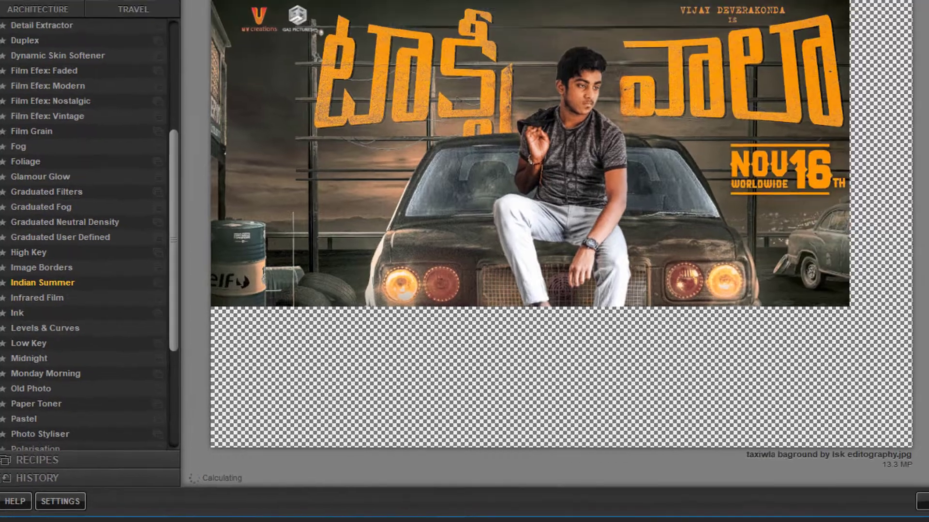
click(851, 138)
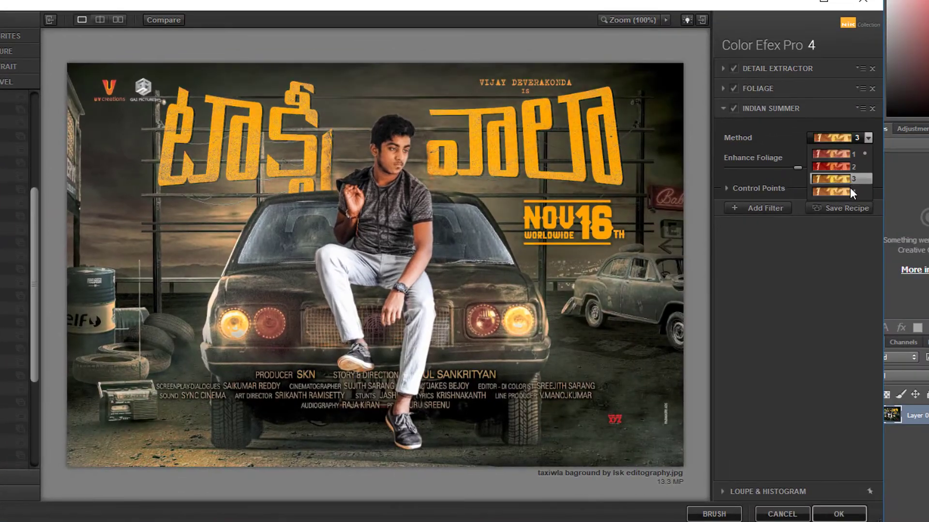
click(851, 175)
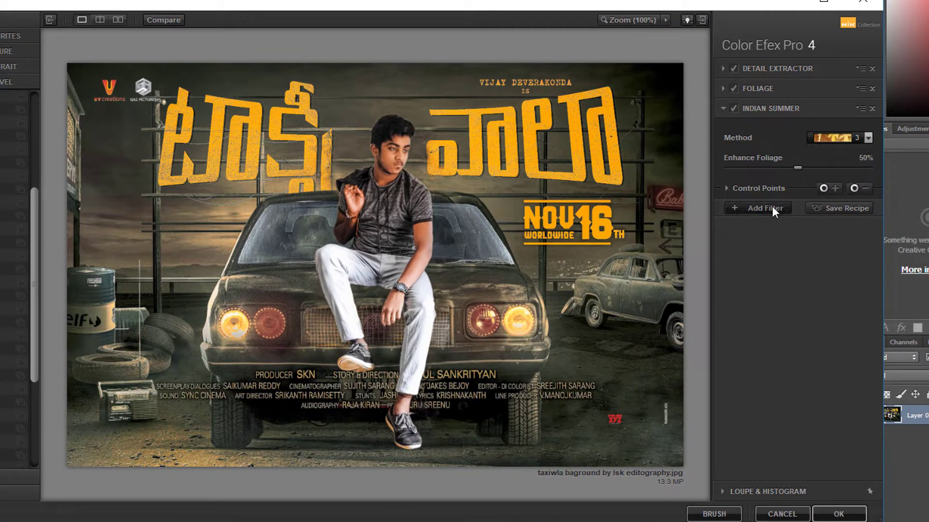
click(771, 207)
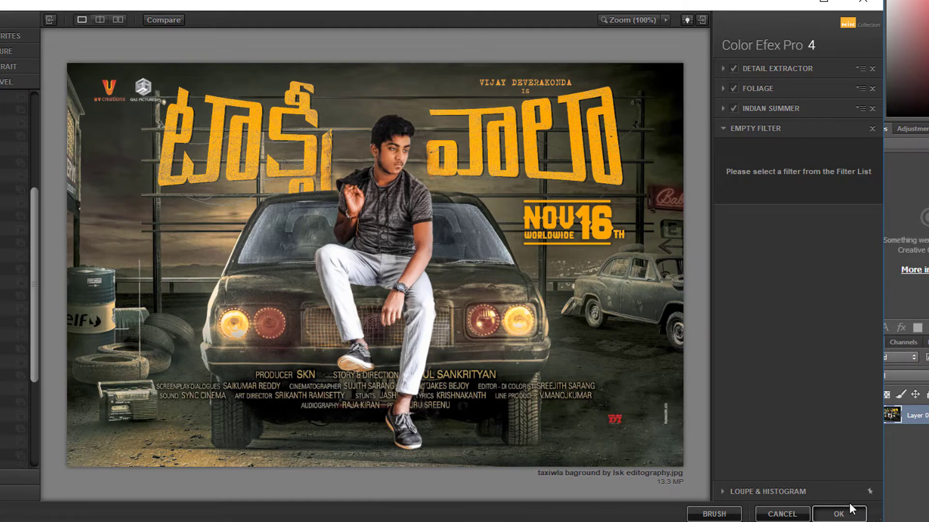
click(850, 506)
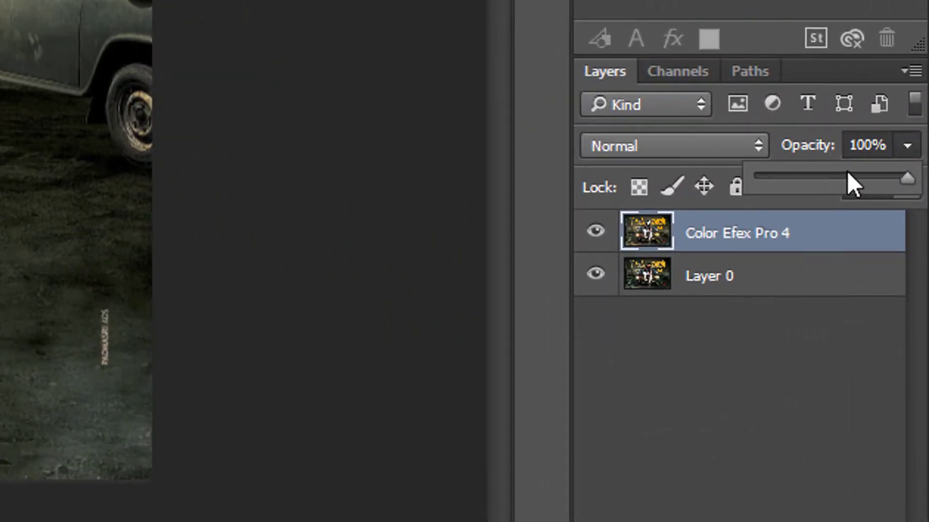
Step: Blend the Color Efex Pro 4 layer at 69% opacity, then merge it down with Ctrl+E
click(902, 344)
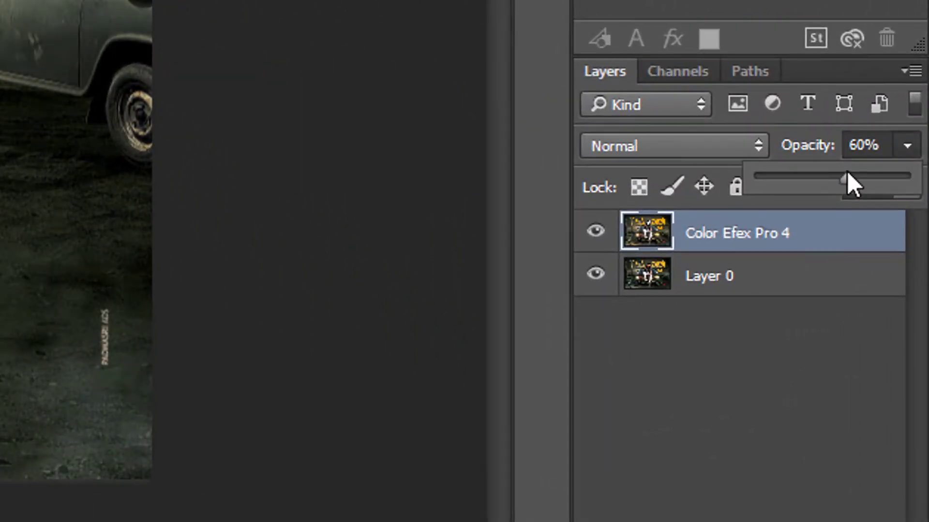
drag(860, 183, 866, 184)
drag(895, 175, 860, 175)
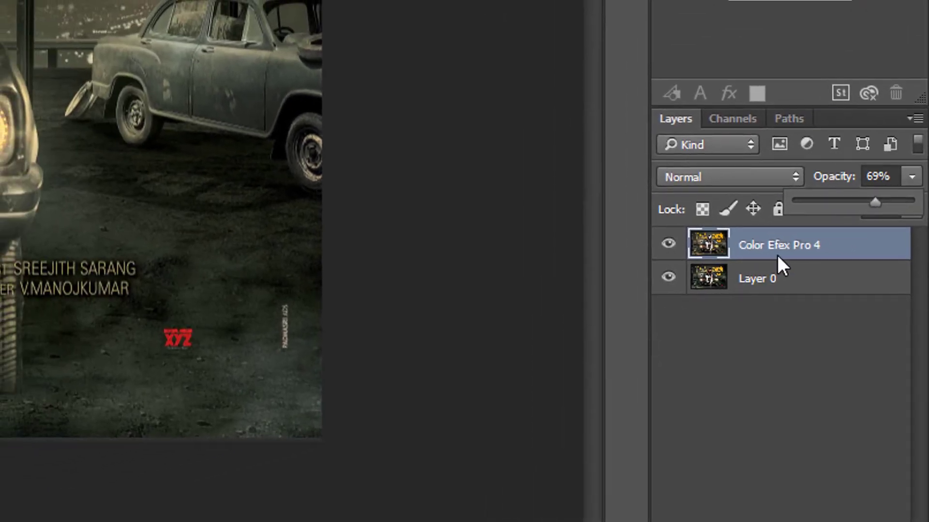
right_click(754, 237)
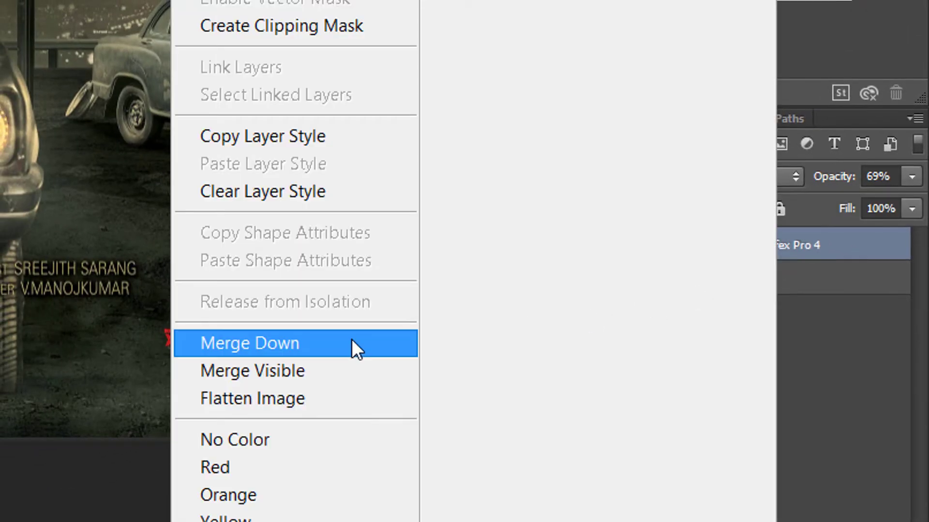
key(Escape)
key(ctrl+e)
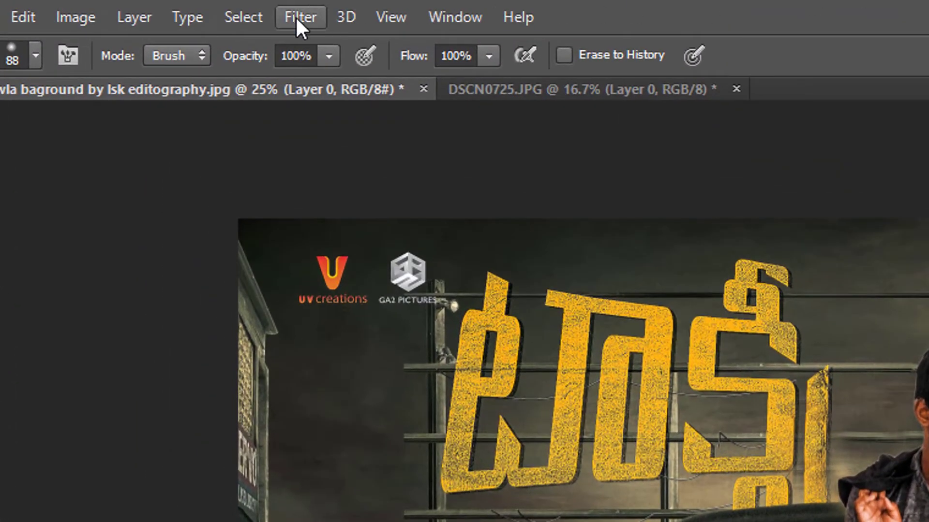
Step: Open the Camera Raw filter on the poster and return saturation to 0
click(298, 19)
click(390, 206)
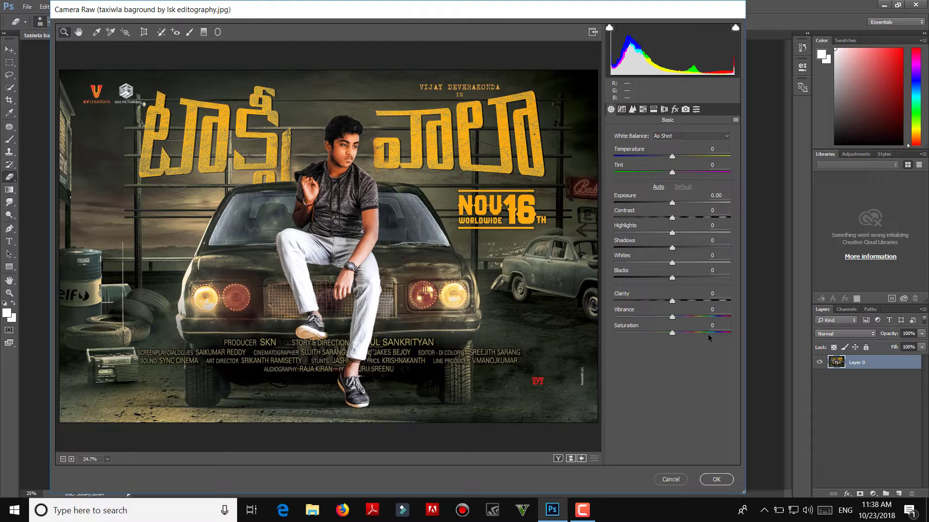
drag(708, 333, 676, 333)
text(0)
key(Return)
Step: Try clarity +10, blacks -19 and contrast +18, then reset Basic settings to Default
click(688, 301)
drag(688, 303, 677, 304)
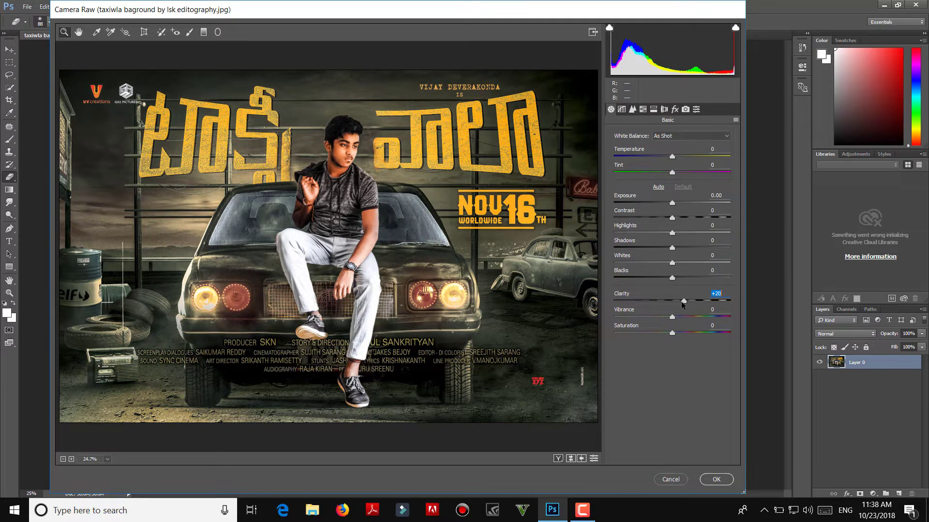
click(660, 278)
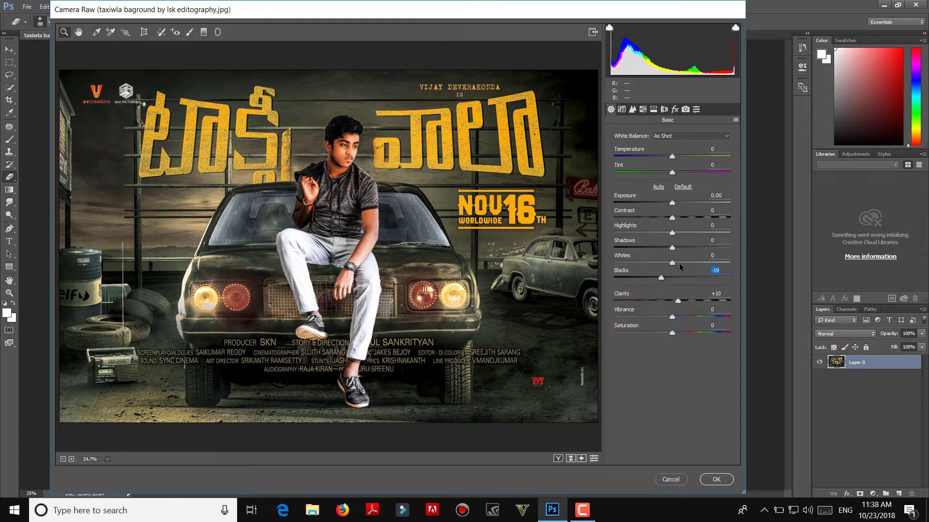
click(678, 262)
click(680, 248)
click(678, 248)
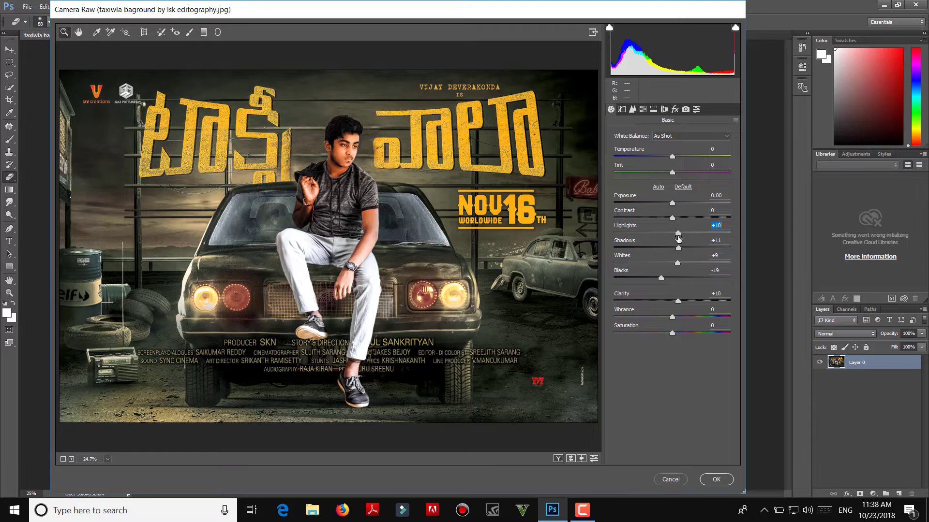
click(687, 218)
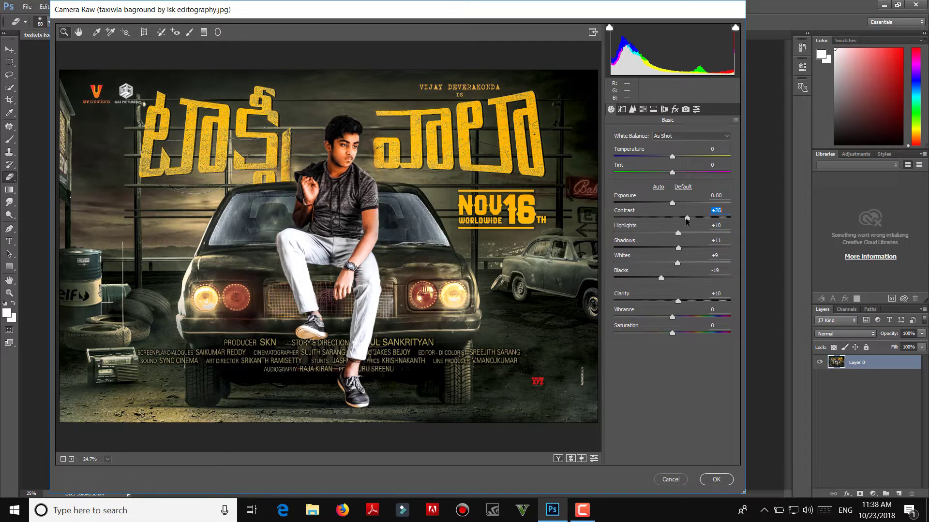
drag(686, 218, 675, 204)
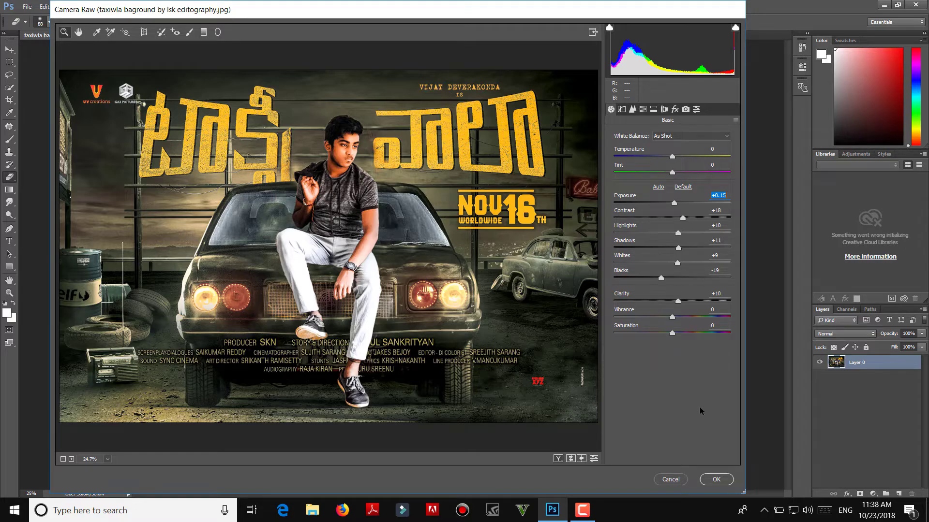
click(682, 187)
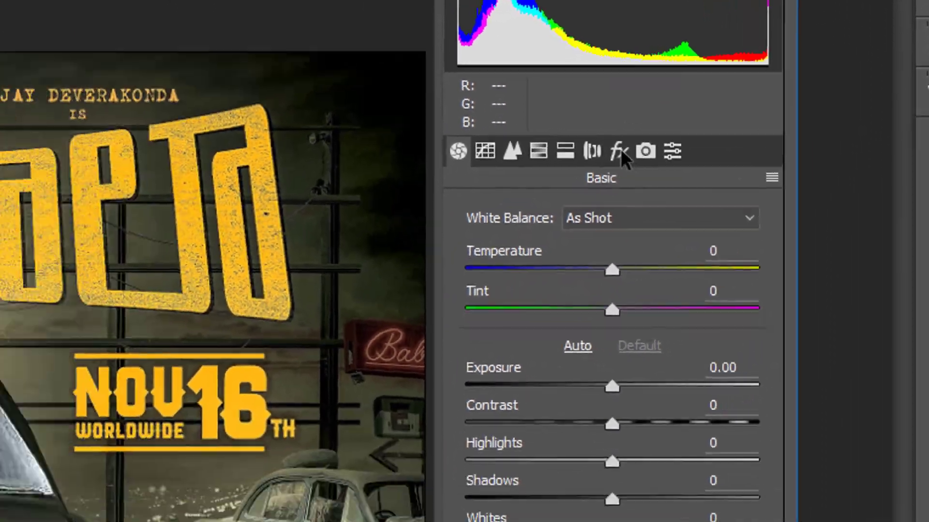
Step: Adjust the Post Crop Vignetting amount and midpoint, with roundness +62 and feather 56
click(494, 193)
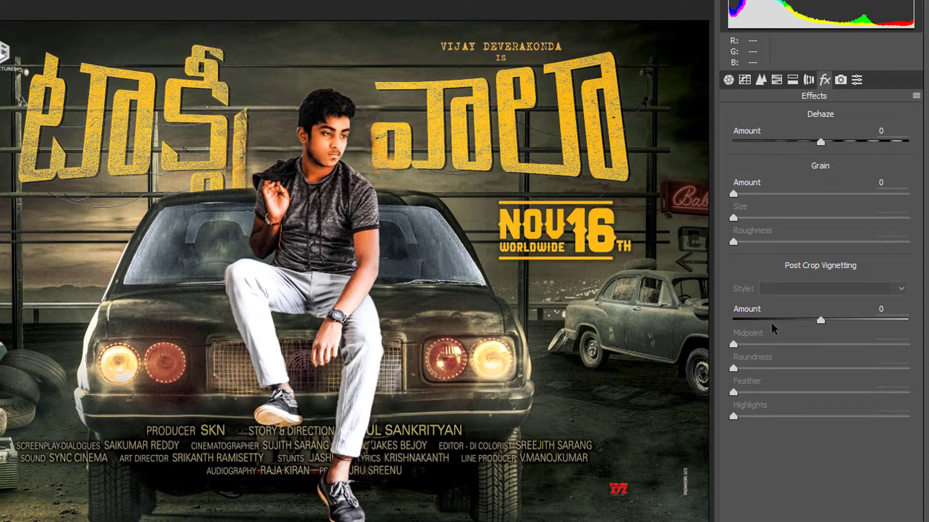
drag(772, 319, 780, 320)
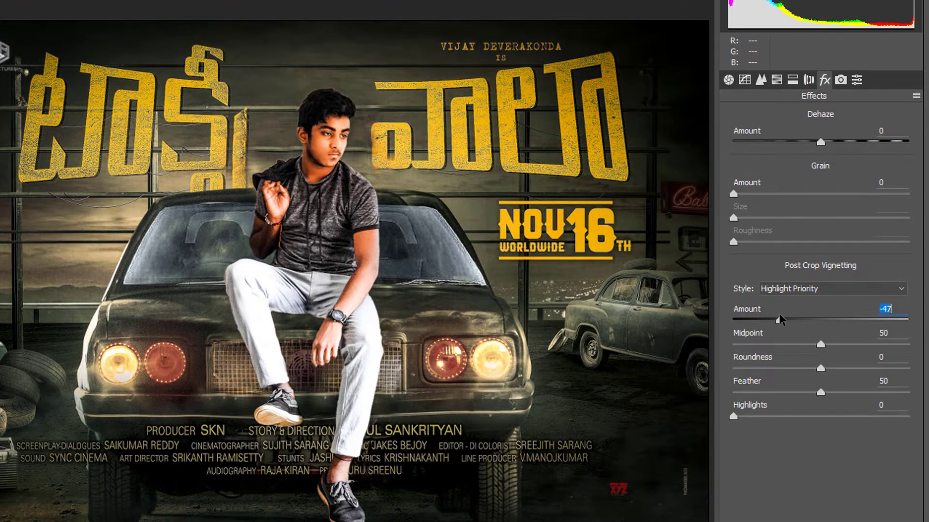
mouse_move(821, 344)
mouse_down()
mouse_move(859, 344)
mouse_move(826, 346)
mouse_up()
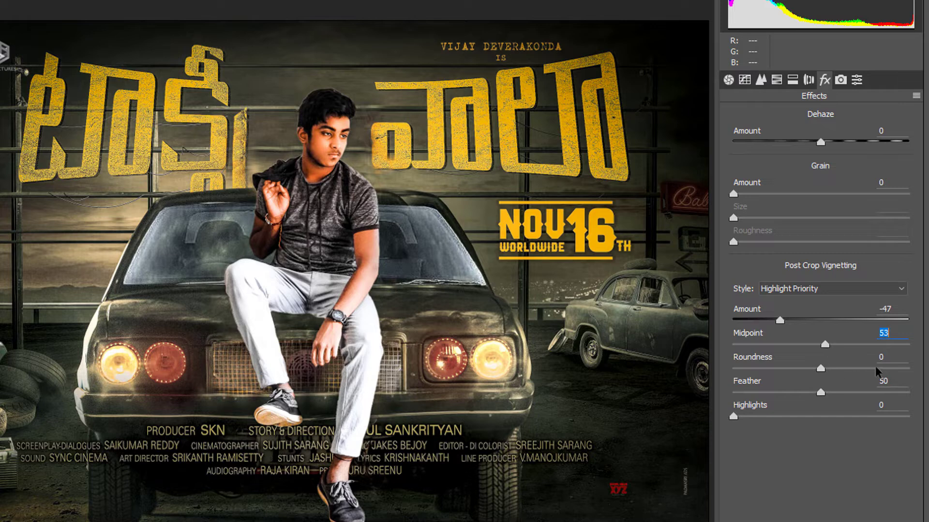
click(863, 369)
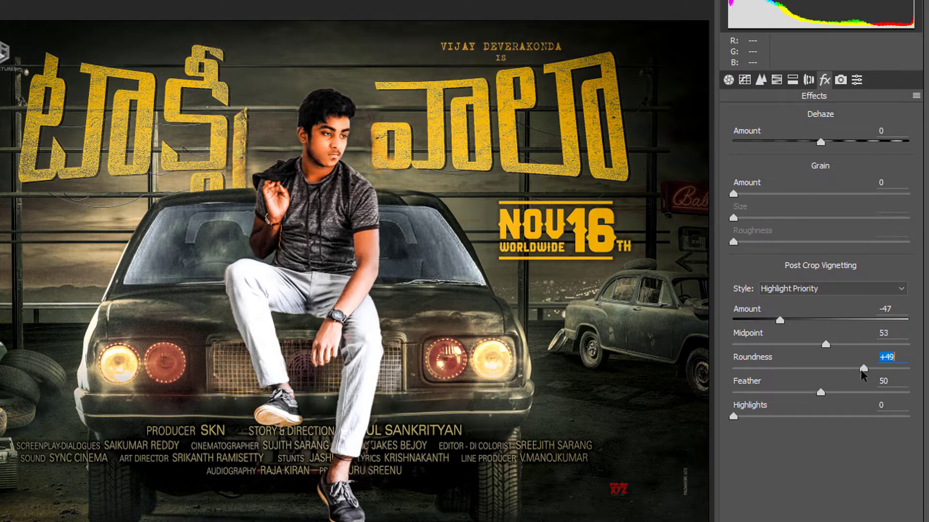
mouse_move(863, 369)
mouse_down()
mouse_move(837, 370)
mouse_move(874, 369)
mouse_up()
click(848, 393)
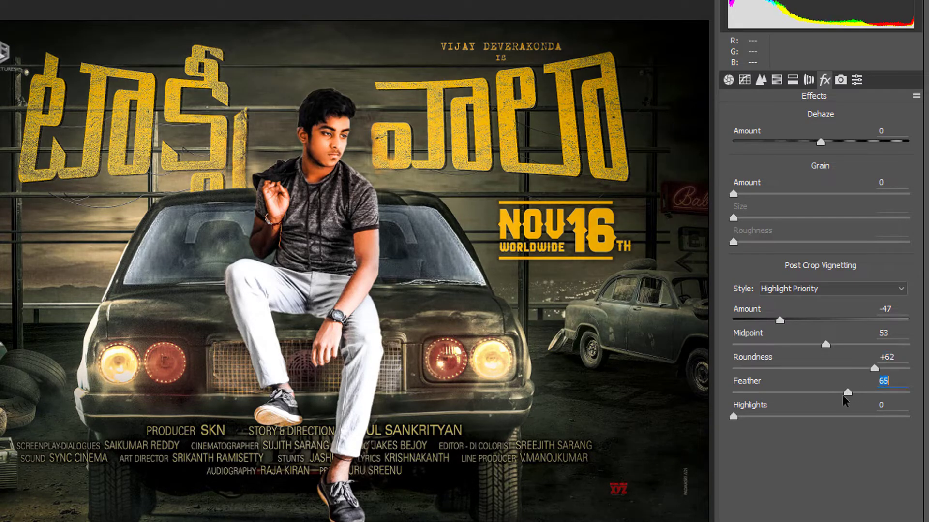
mouse_move(843, 396)
mouse_down()
mouse_move(830, 394)
mouse_move(824, 422)
mouse_move(812, 424)
mouse_up()
Step: Set vignette highlights to 45 and dehaze to +8, then apply to the poster
click(830, 417)
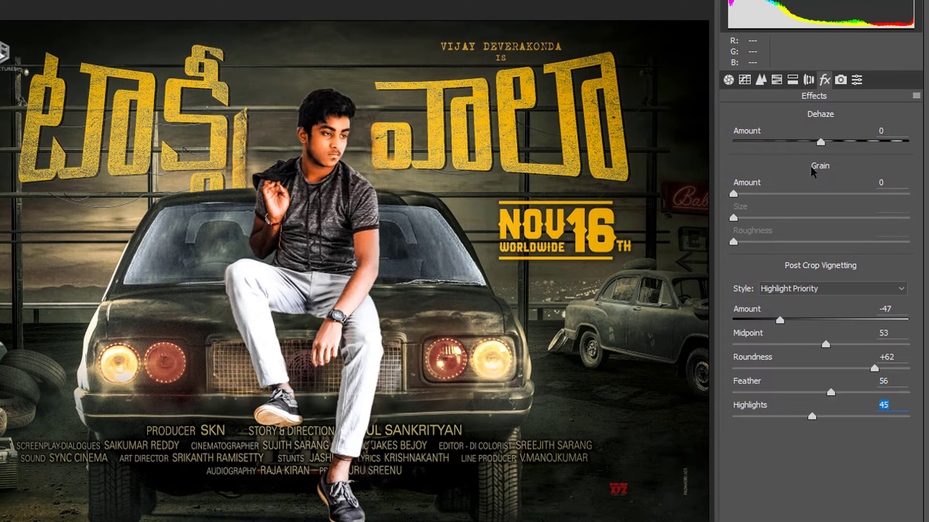
click(841, 142)
mouse_move(842, 142)
mouse_down()
mouse_move(827, 143)
mouse_move(882, 144)
mouse_move(846, 145)
mouse_up()
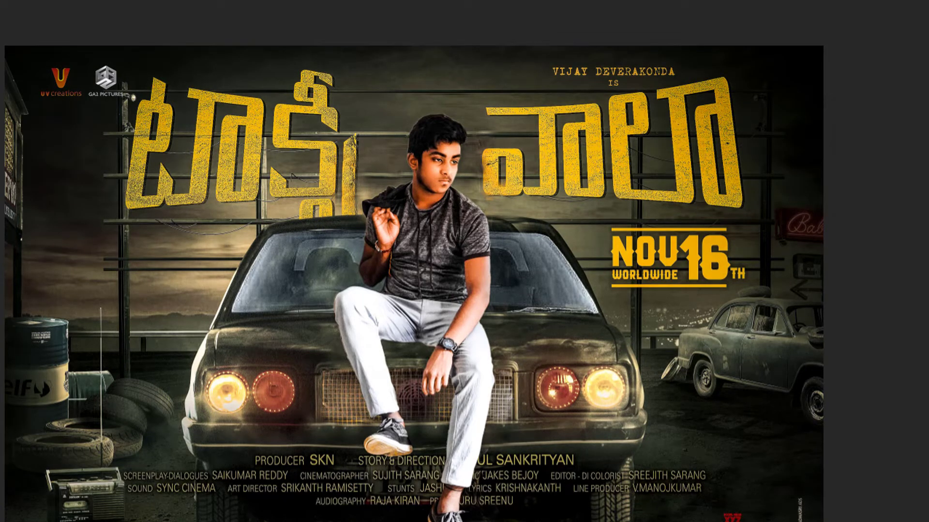
click(27, 6)
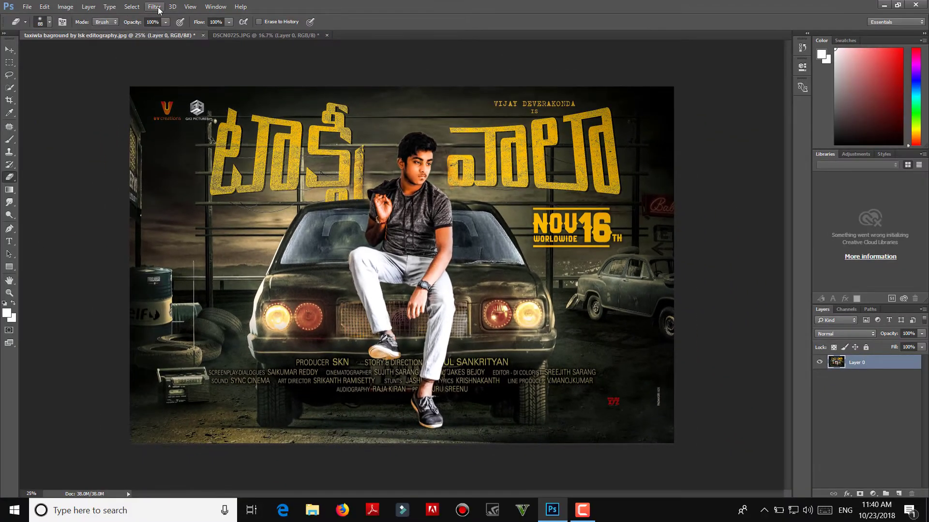
Step: Apply the Camera Raw Clarity - 2 preset to the poster
click(159, 8)
click(189, 77)
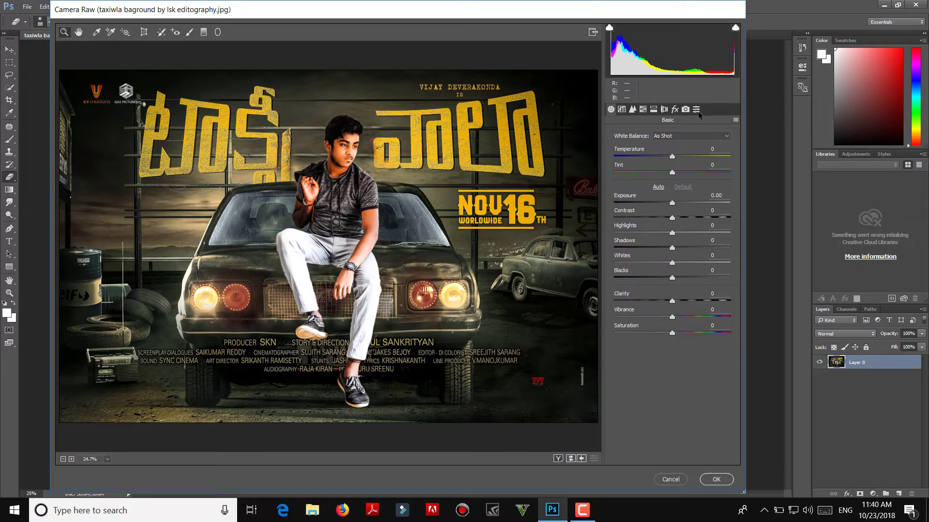
click(696, 109)
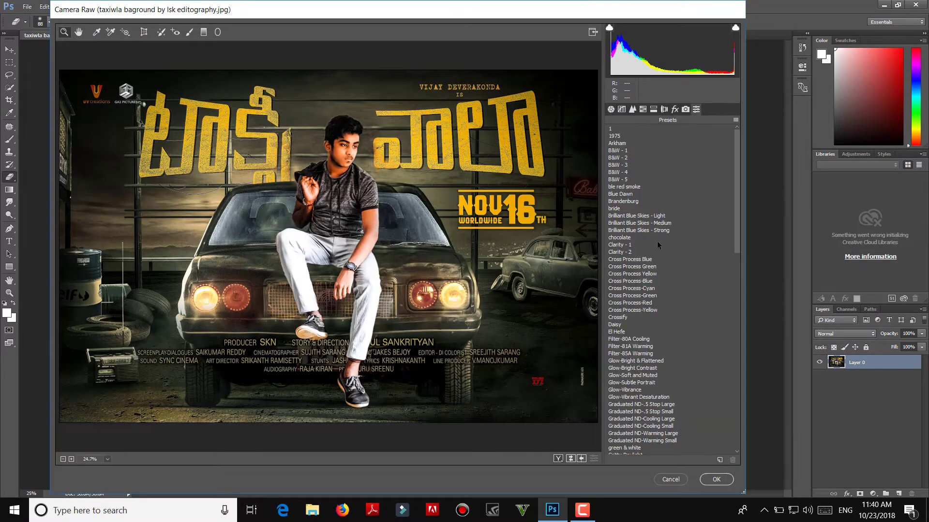
click(631, 249)
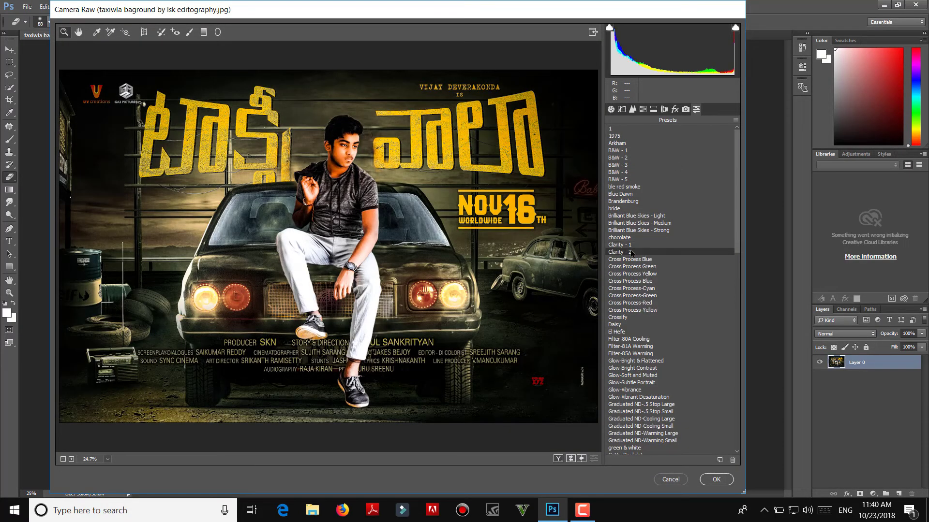
click(671, 479)
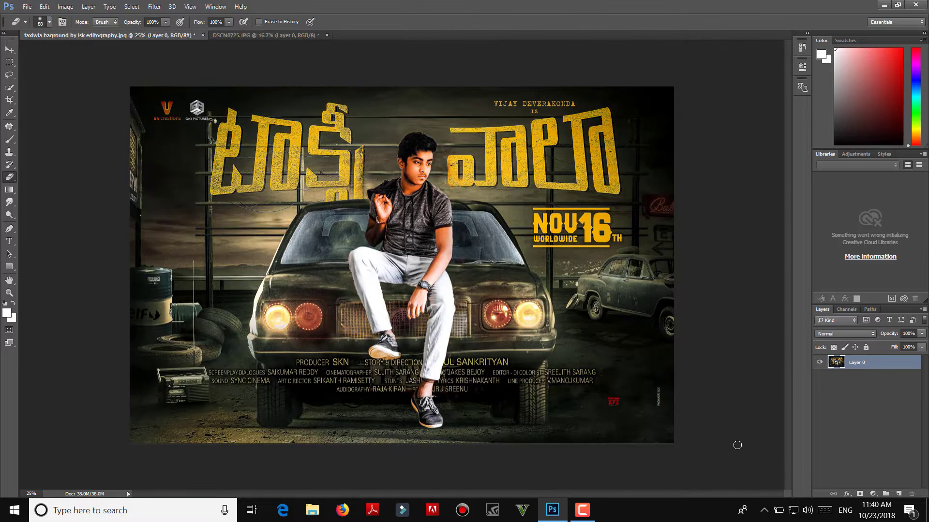
Step: Duplicate the poster layer and preview the chocolate and Clarity - 1 presets in Camera Raw
key(ctrl+j)
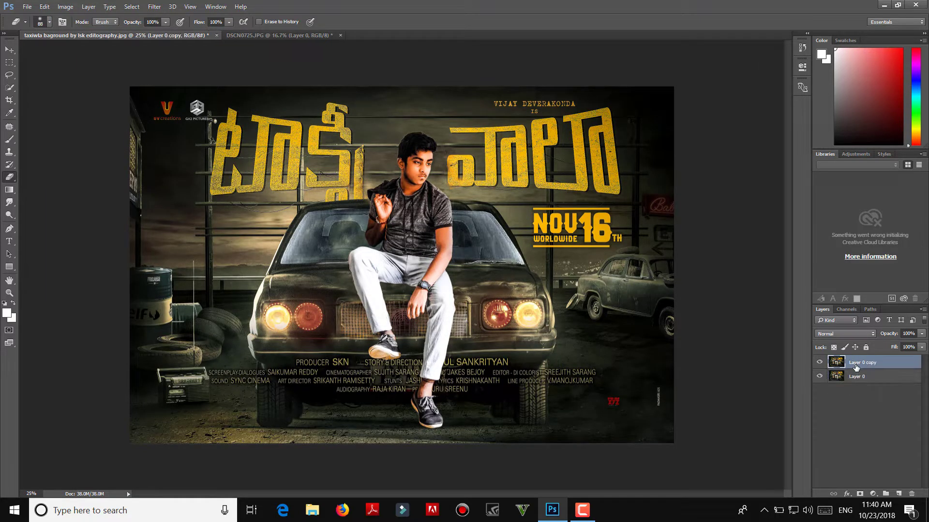
click(154, 6)
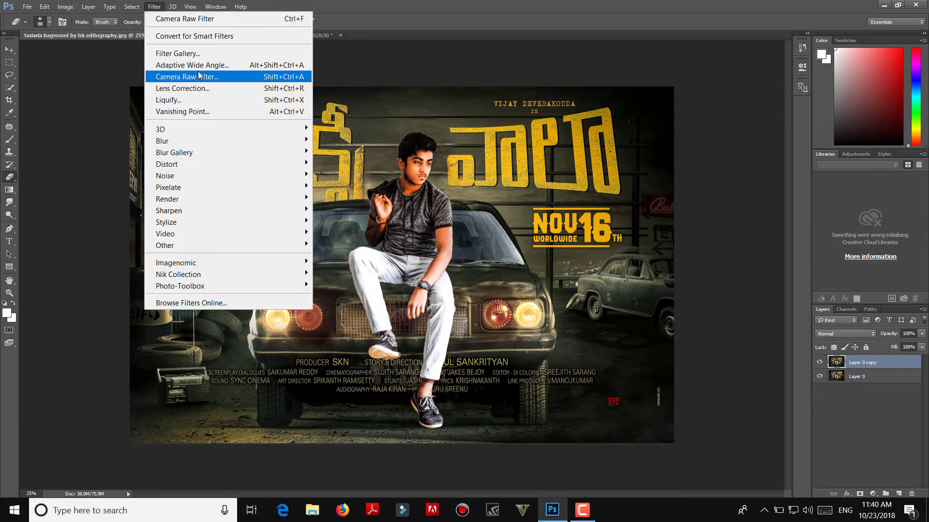
click(198, 76)
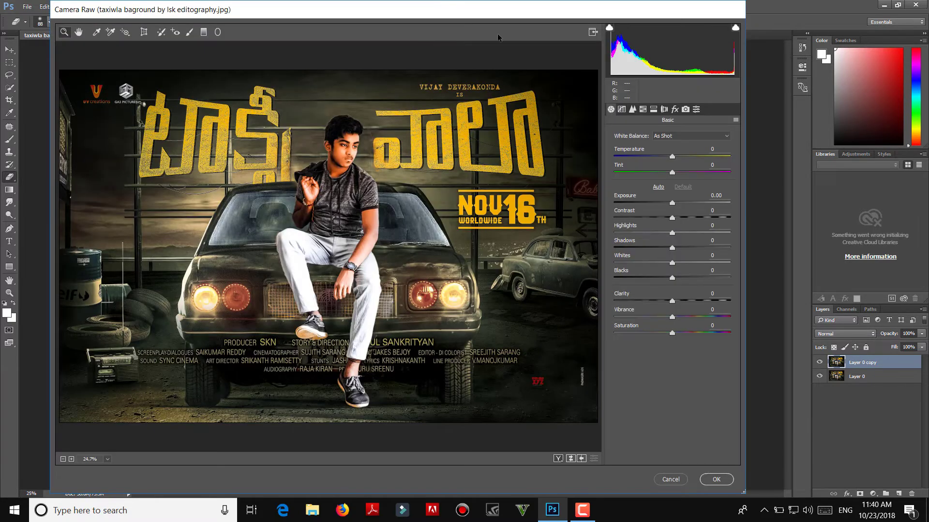
click(694, 109)
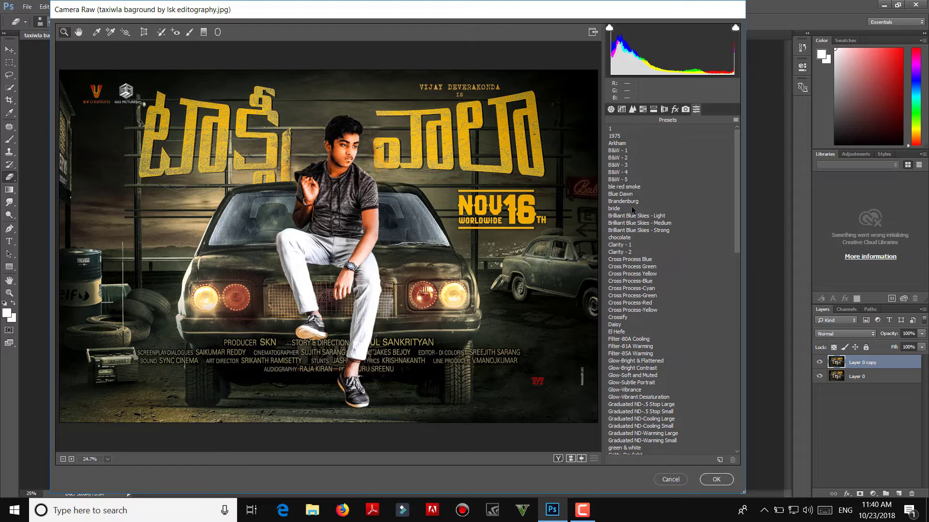
click(635, 236)
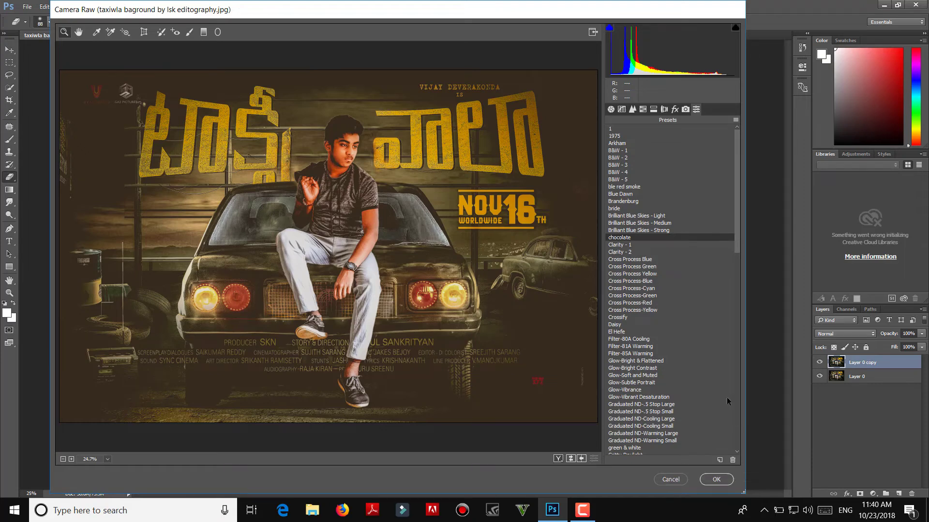
click(629, 243)
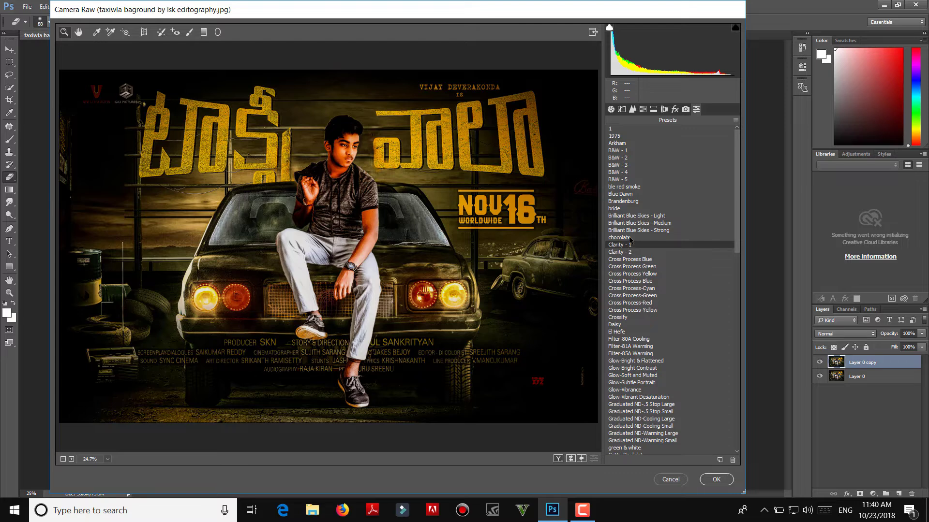
click(629, 237)
Step: Apply the look to the copy, lower its opacity to 61% and merge it into Layer 0
click(721, 483)
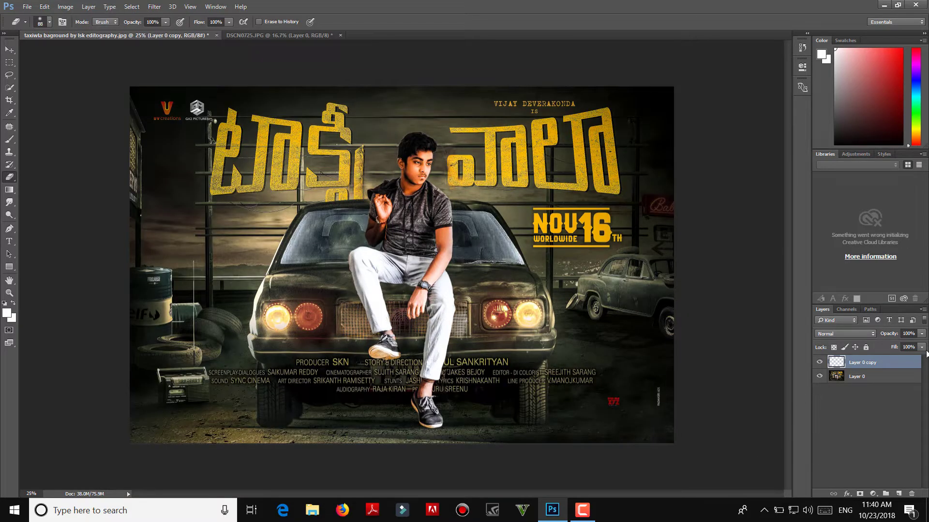
click(922, 334)
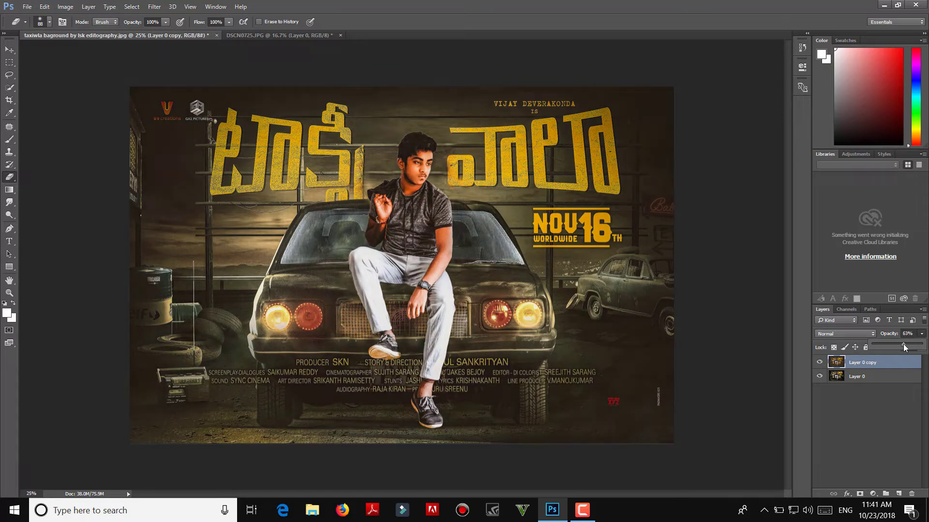
drag(904, 344, 901, 343)
right_click(881, 365)
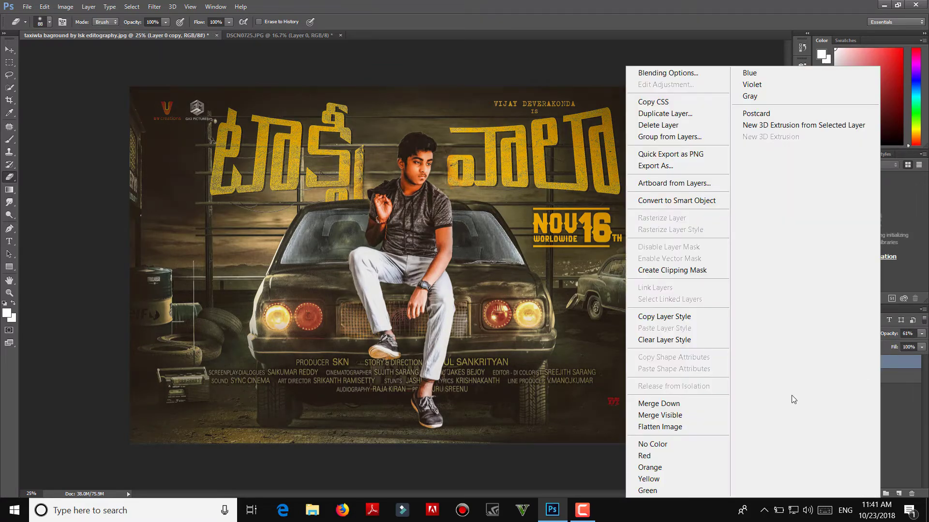
click(677, 404)
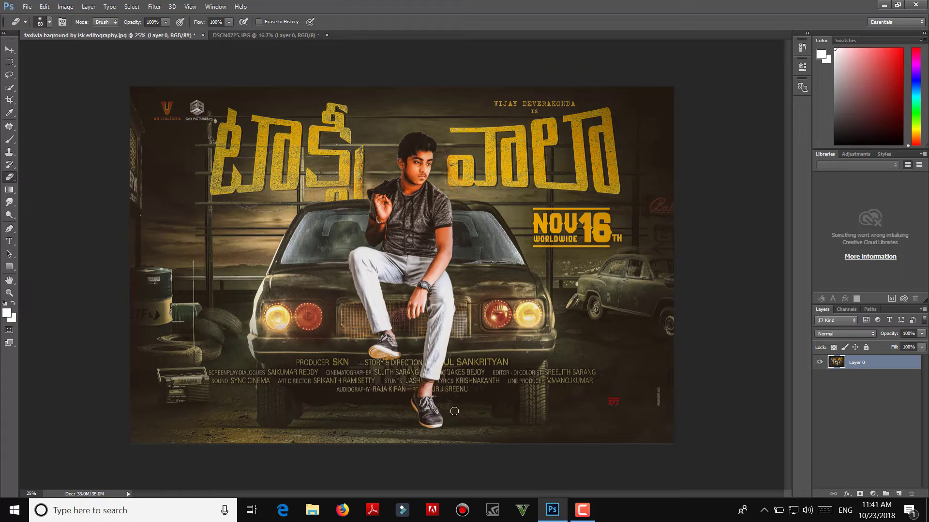
key(ctrl+z)
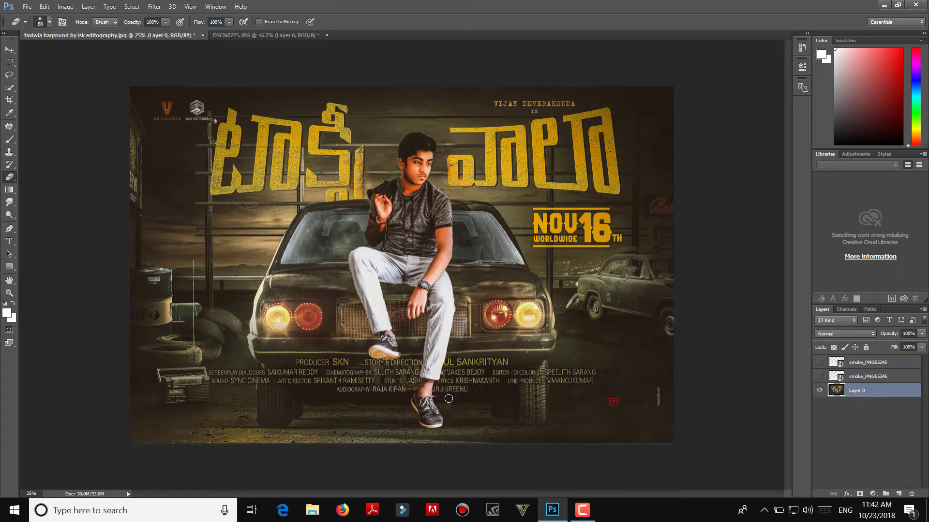
Step: Zoom in and clone credit lettering over the trouser leg with a 182 Clone Stamp brush
key(ctrl+plus)
key(ctrl+plus)
key(ctrl+plus)
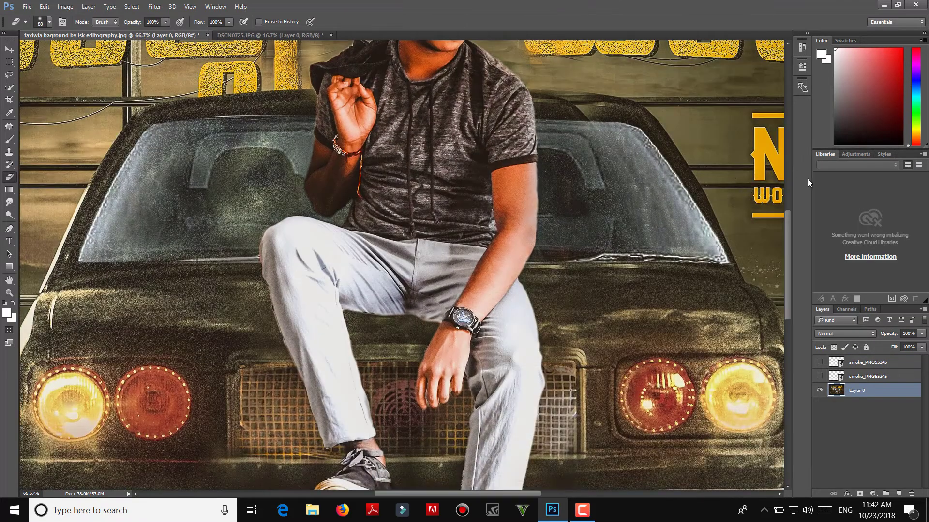
drag(790, 240, 788, 292)
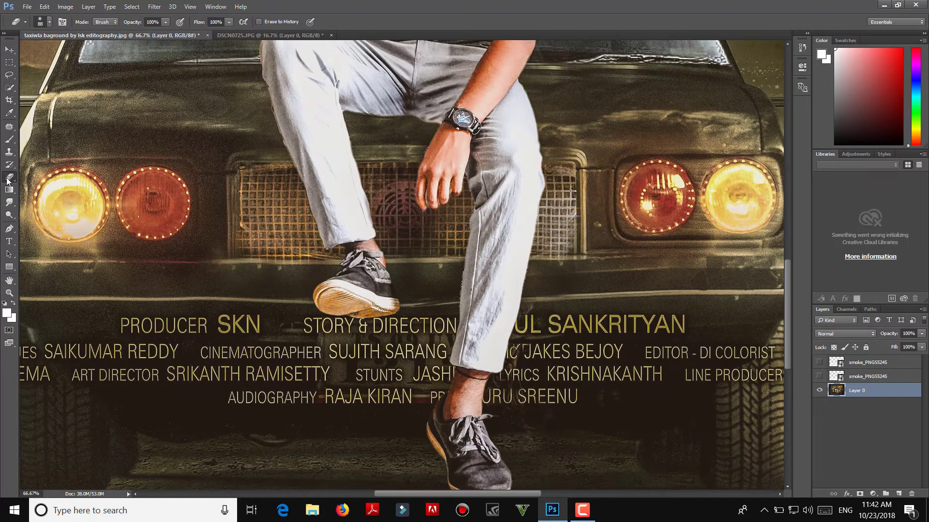
click(9, 153)
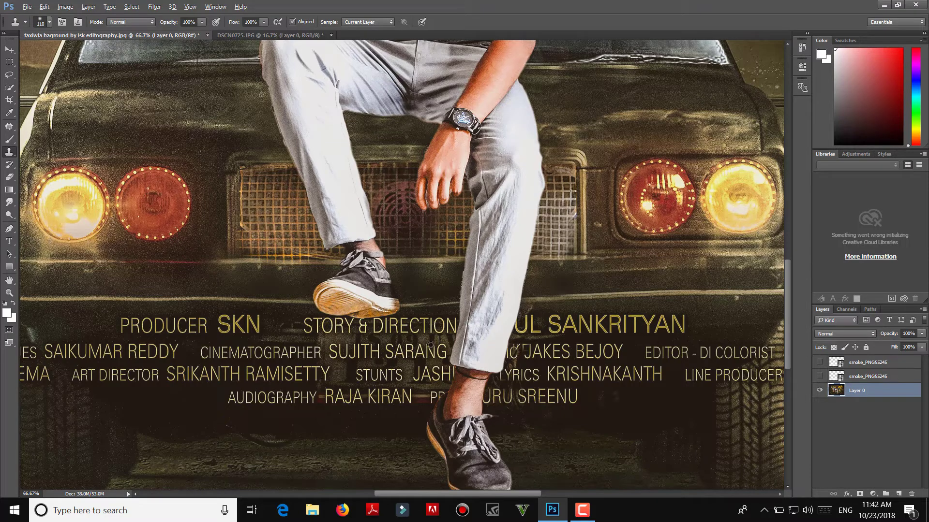
key(bracketright)
key(bracketright)
key(bracketright)
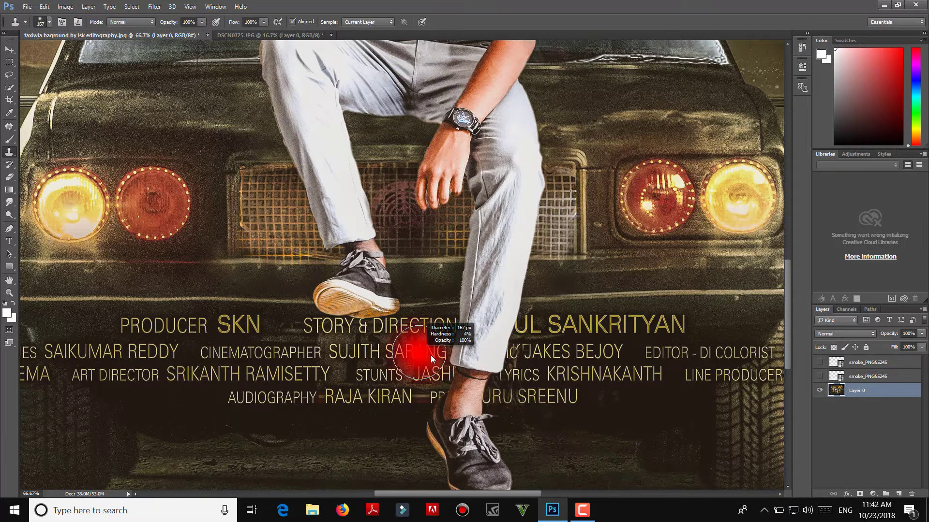
alt+click(426, 356)
drag(464, 326, 522, 312)
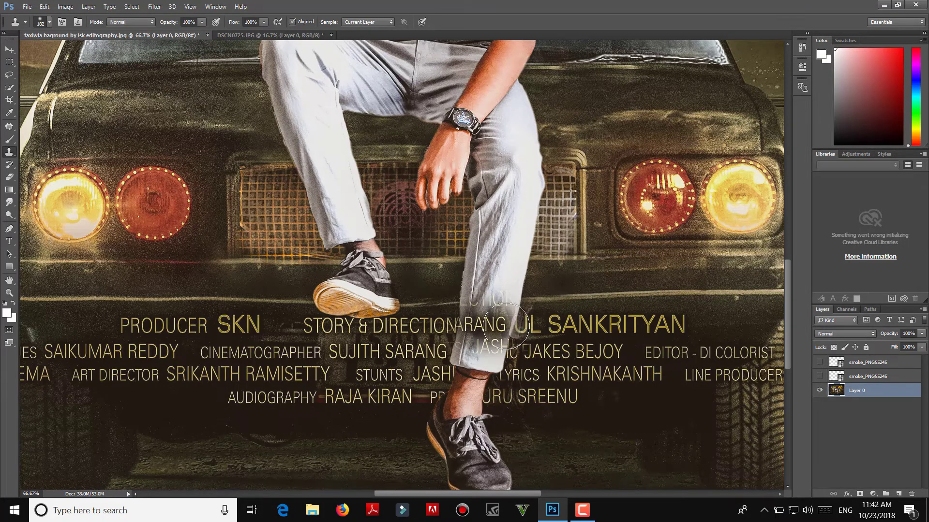
Step: Extend the SARANG and JASH credit lines across the lower leg, then zoom out
alt+click(433, 352)
drag(470, 352, 503, 353)
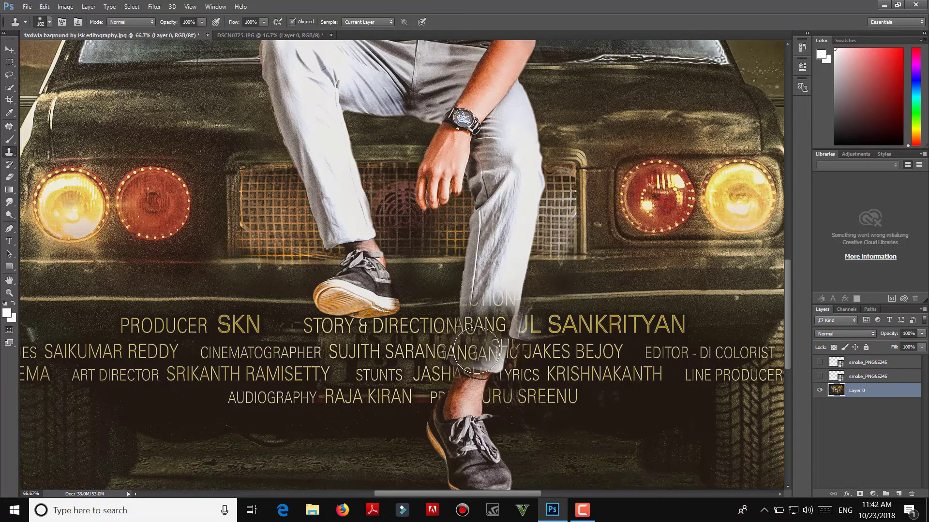
alt+click(428, 375)
drag(470, 375, 491, 375)
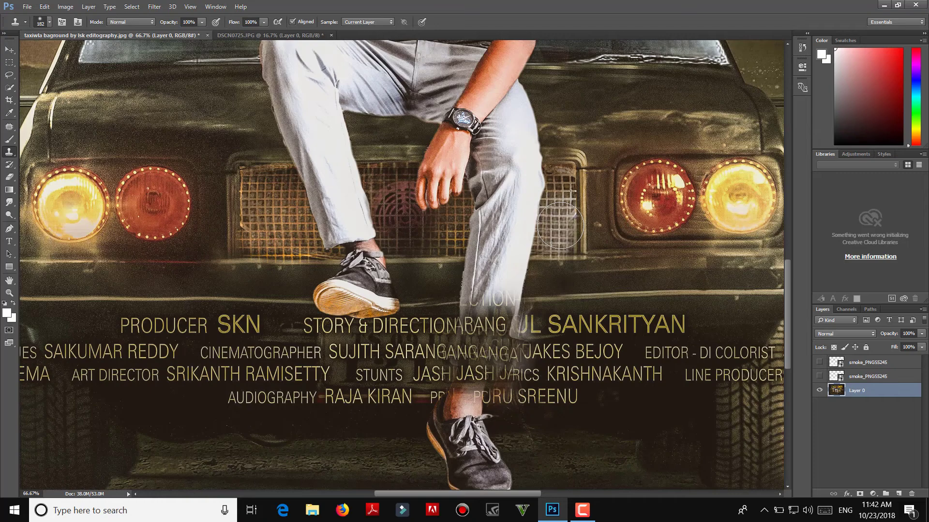
key(ctrl+minus)
key(ctrl+minus)
key(ctrl+minus)
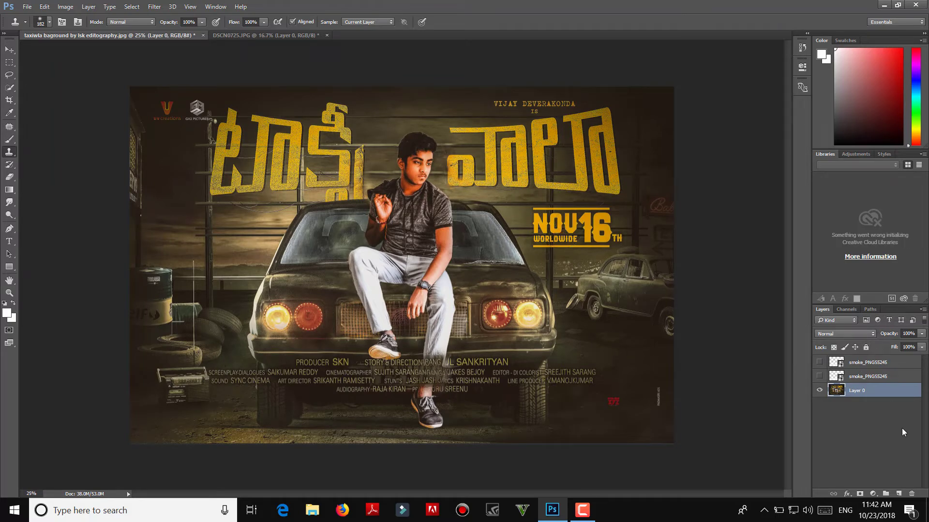
Step: Delete both smoke_PNG55245 layers so only Layer 0 remains, then open the Filter menu
click(881, 362)
click(911, 494)
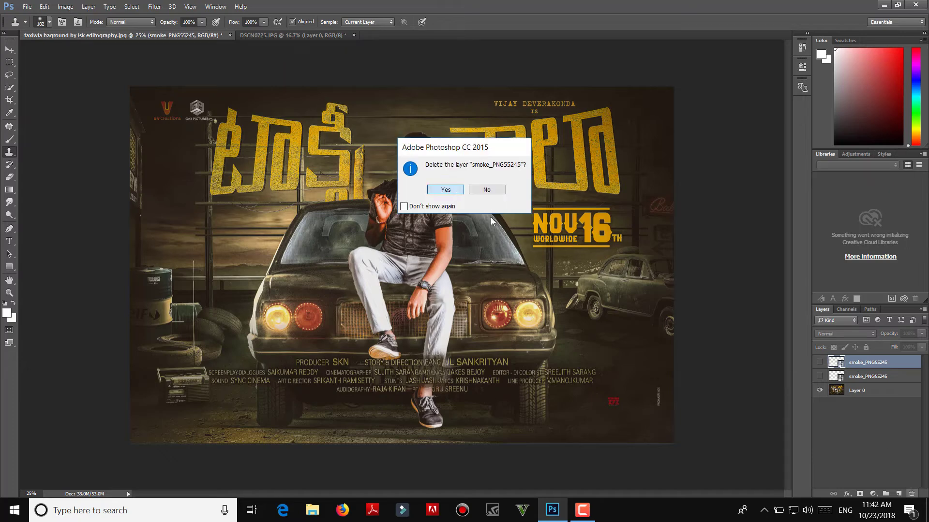
key(Return)
click(912, 494)
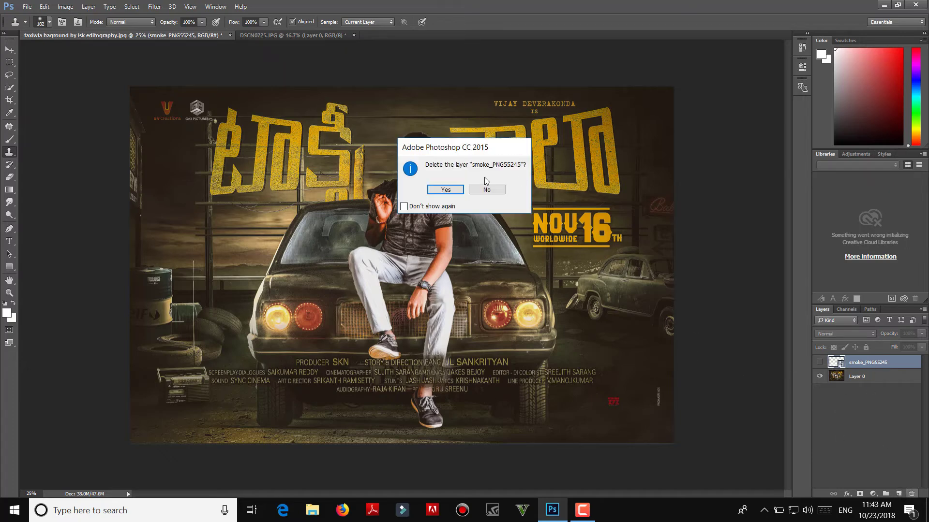
click(460, 190)
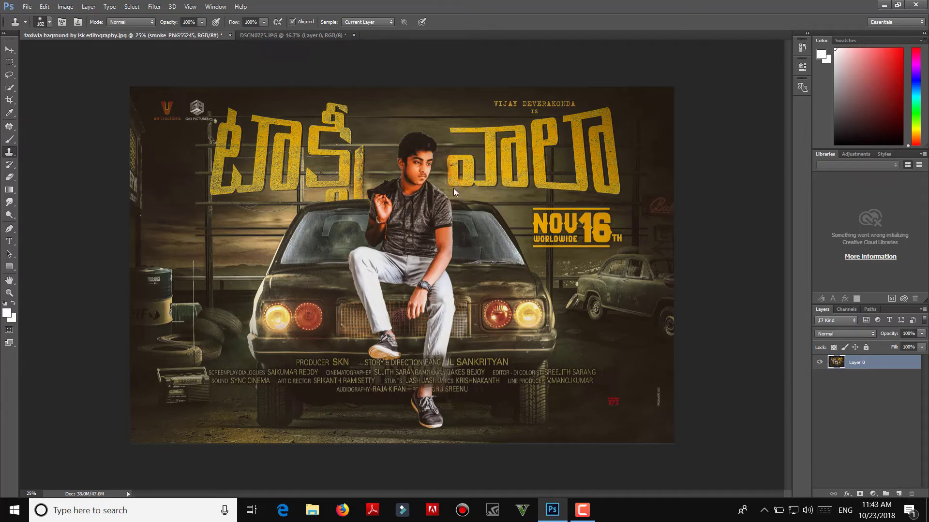
click(154, 7)
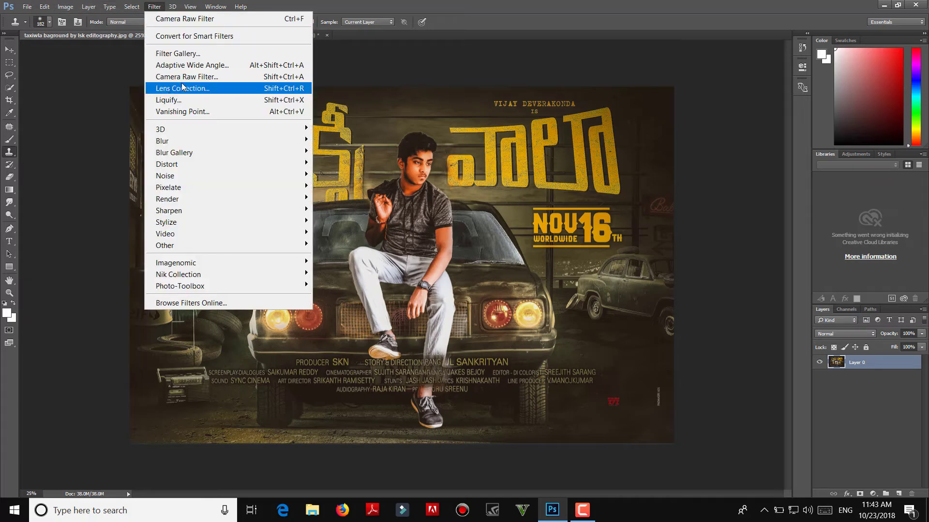
click(197, 77)
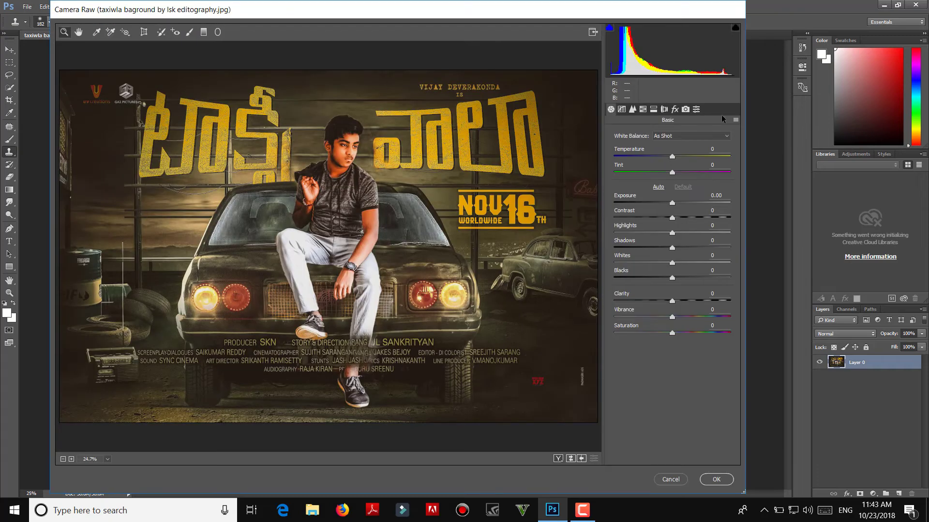
click(696, 110)
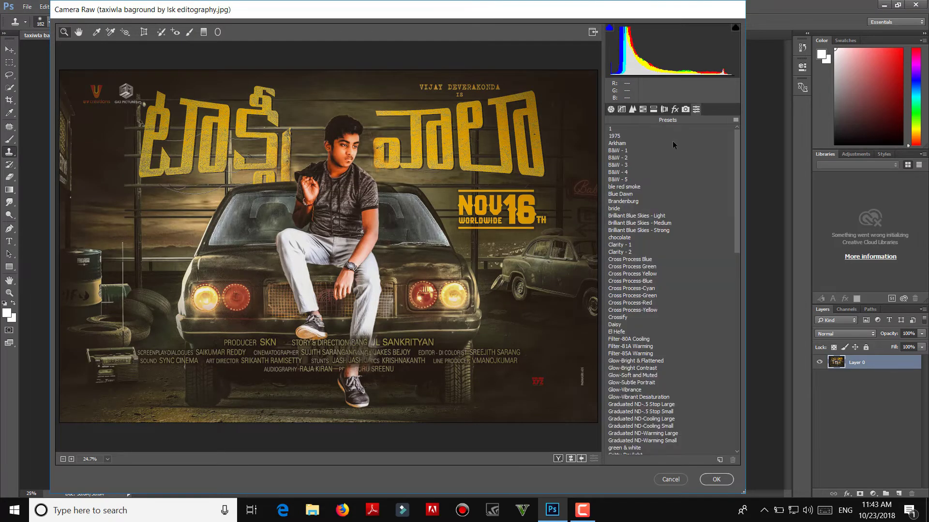
click(617, 149)
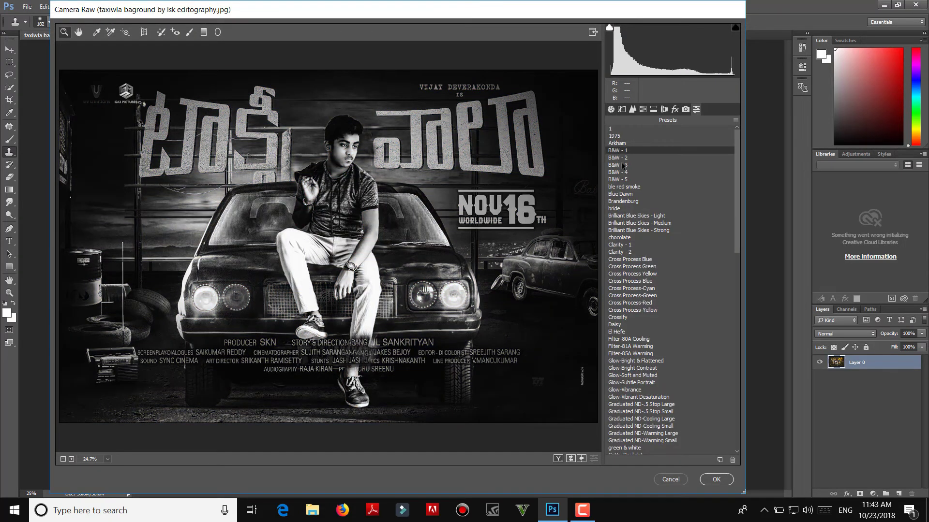
click(624, 246)
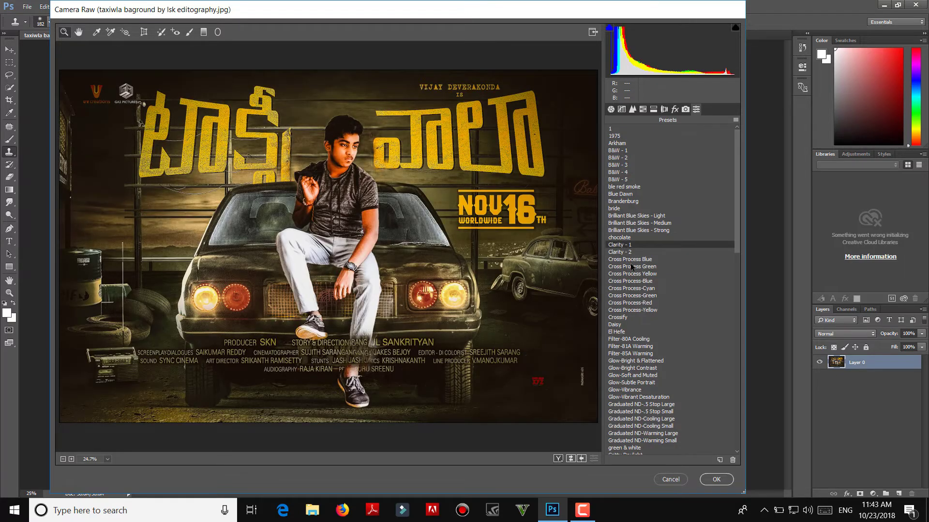
click(623, 239)
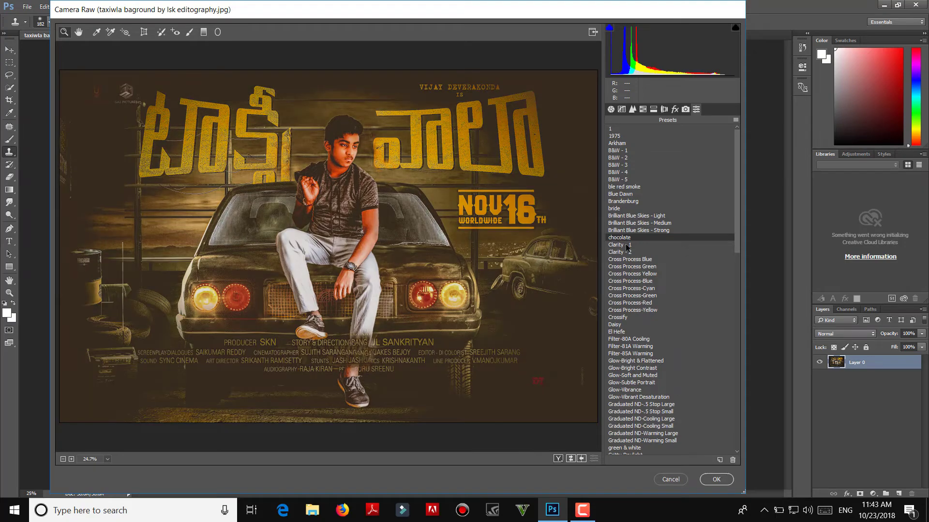
click(627, 245)
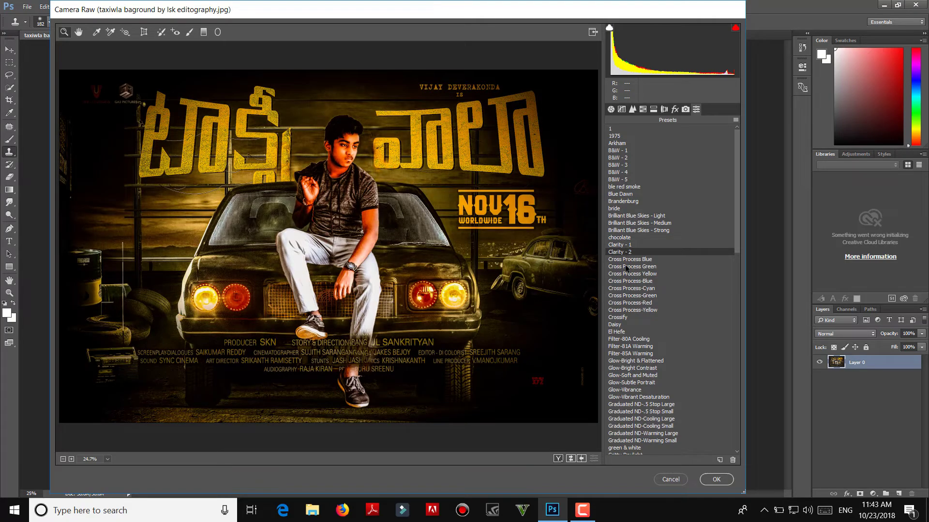
click(633, 266)
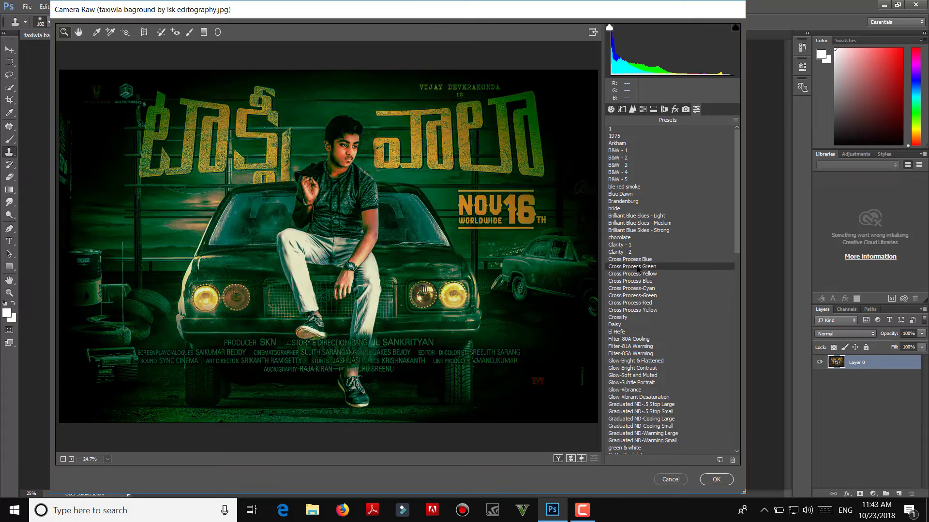
click(648, 274)
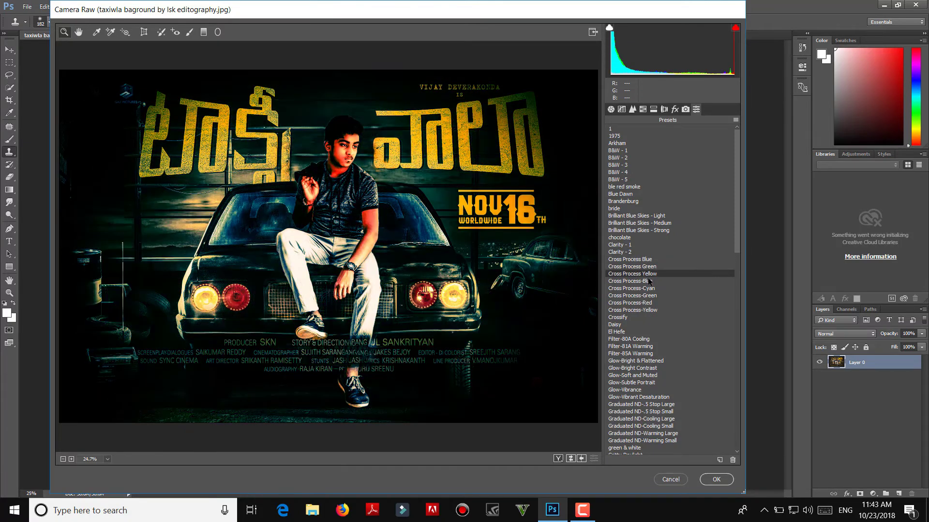
click(650, 282)
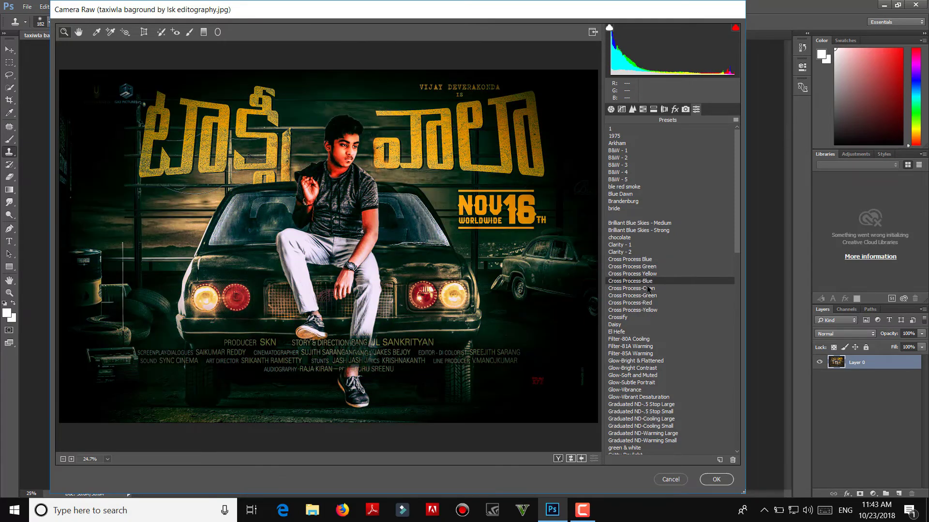
click(649, 289)
drag(737, 214, 745, 437)
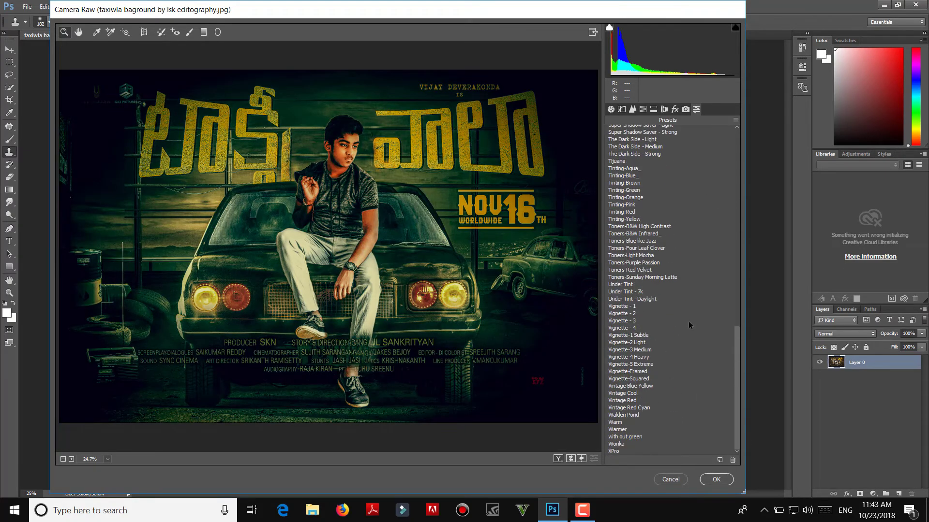
click(624, 175)
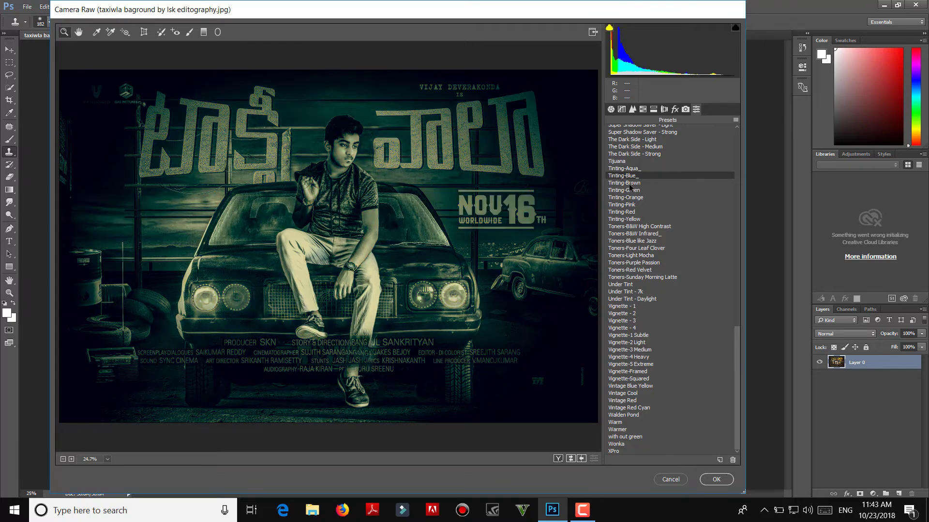
click(628, 184)
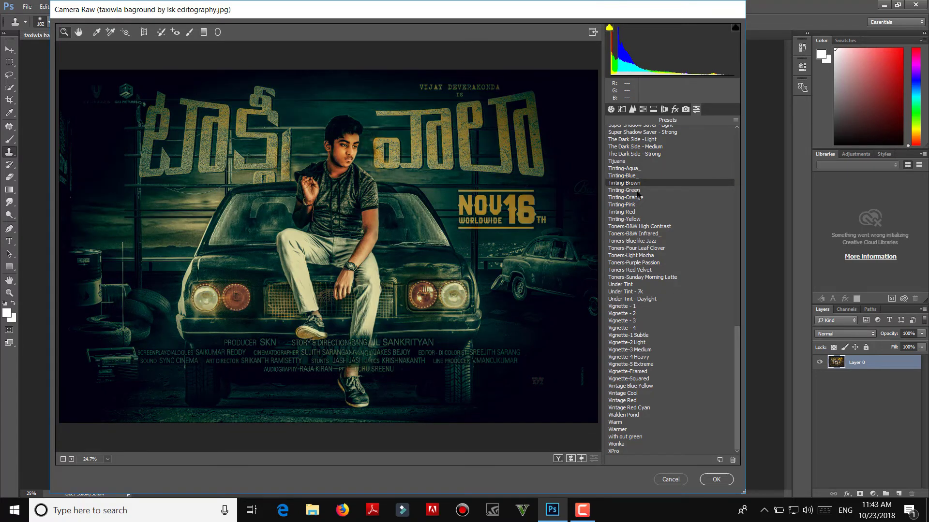
click(636, 191)
click(639, 198)
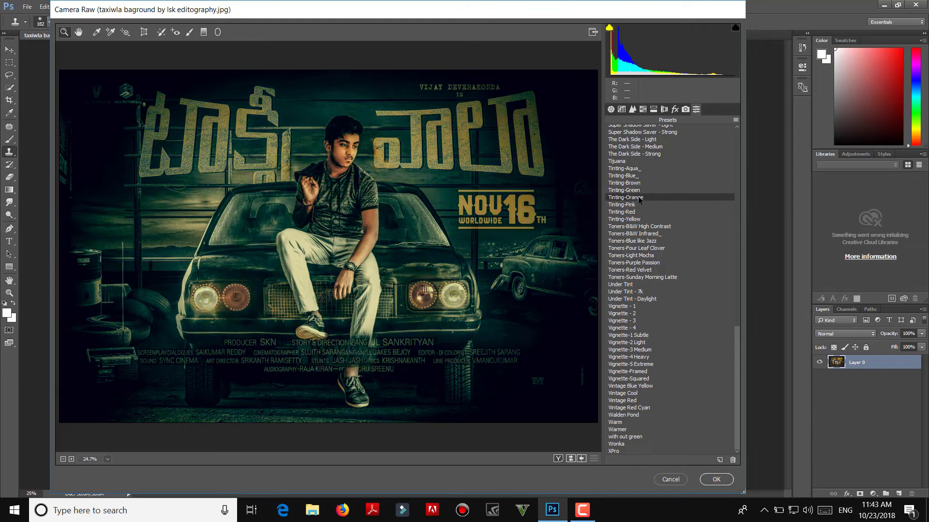
click(635, 207)
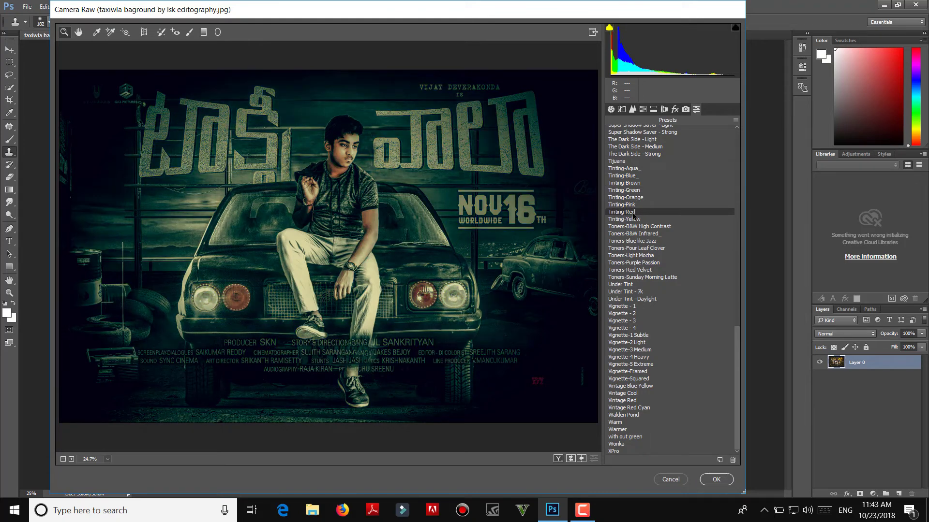
click(634, 220)
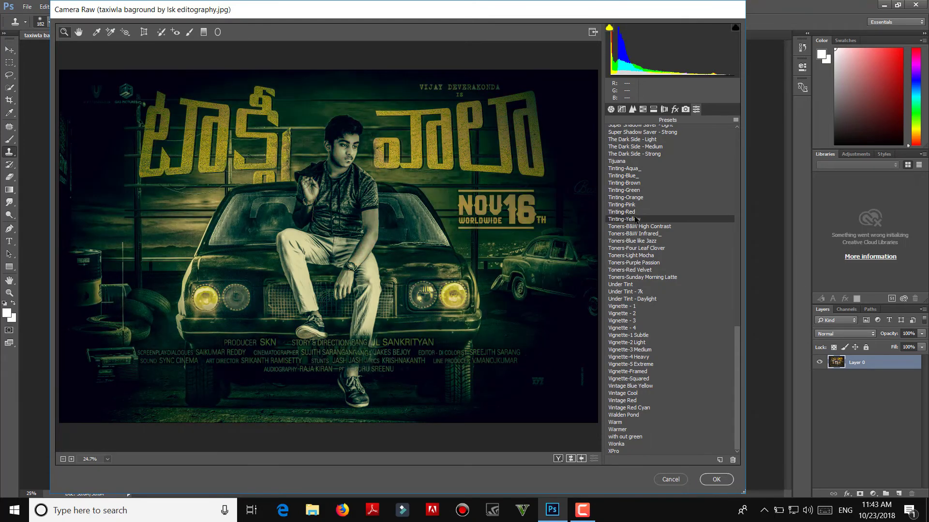
click(627, 308)
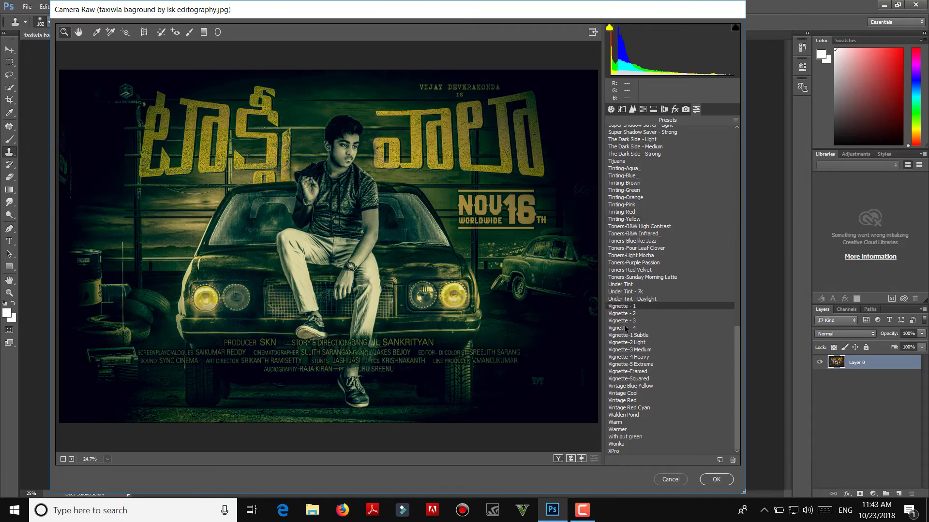
click(676, 482)
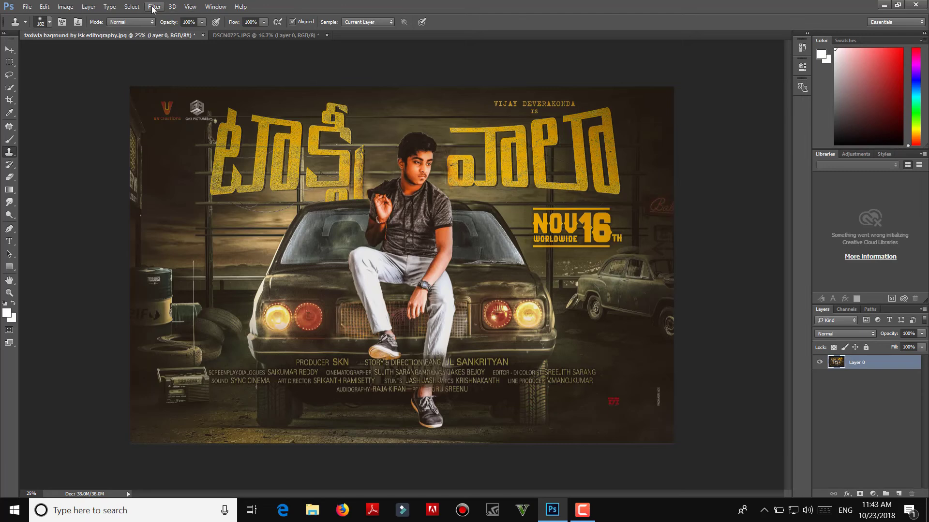
Step: Preview Camera Raw Vignette presets 1–3, then apply Vignette - 4 to the poster
click(154, 6)
click(180, 79)
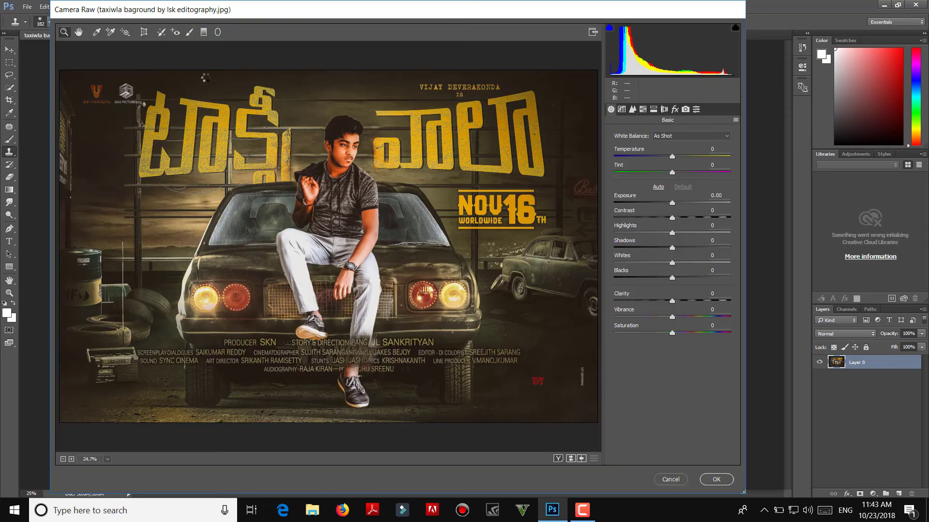
click(696, 109)
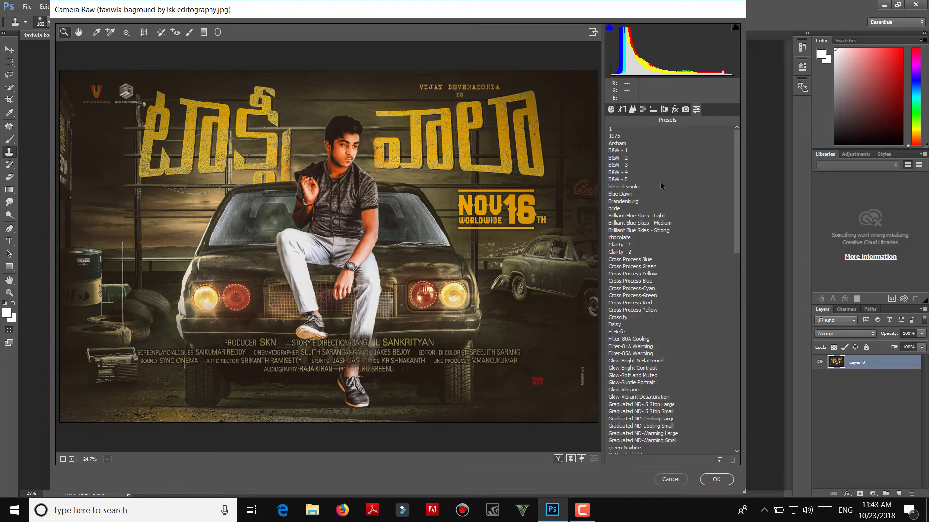
scroll(654, 291, down, 10)
scroll(654, 290, down, 10)
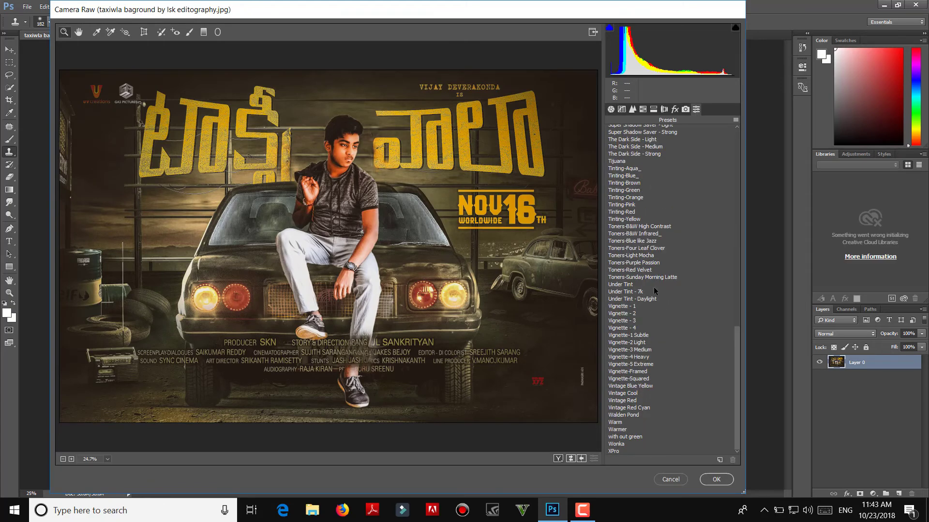
click(635, 306)
click(635, 313)
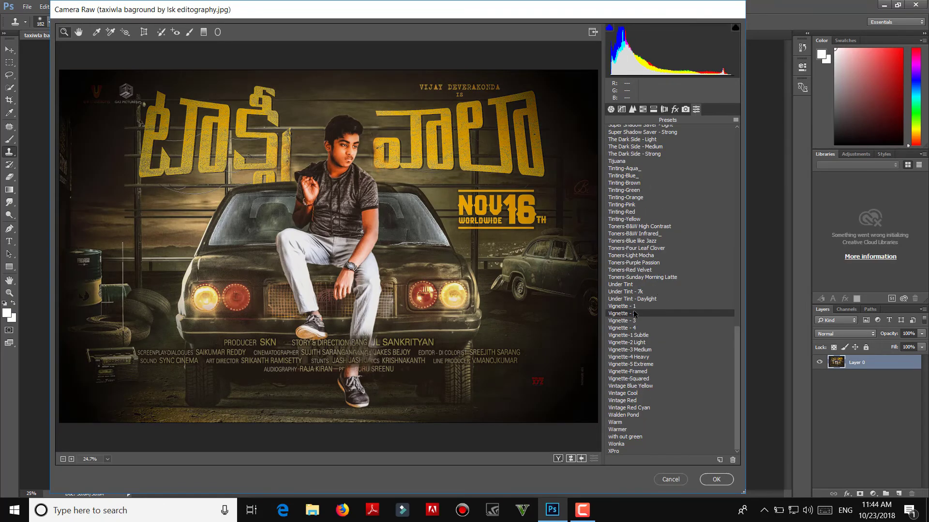
click(633, 321)
click(634, 328)
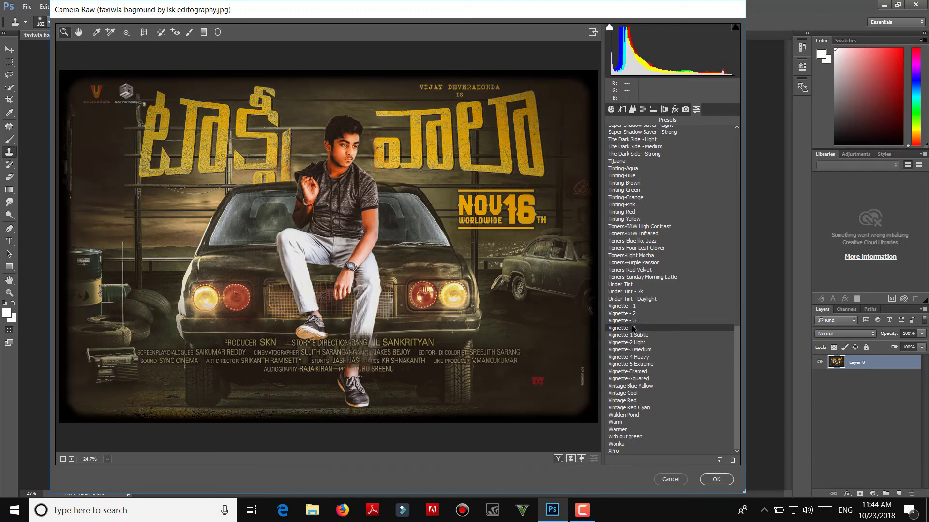
click(717, 480)
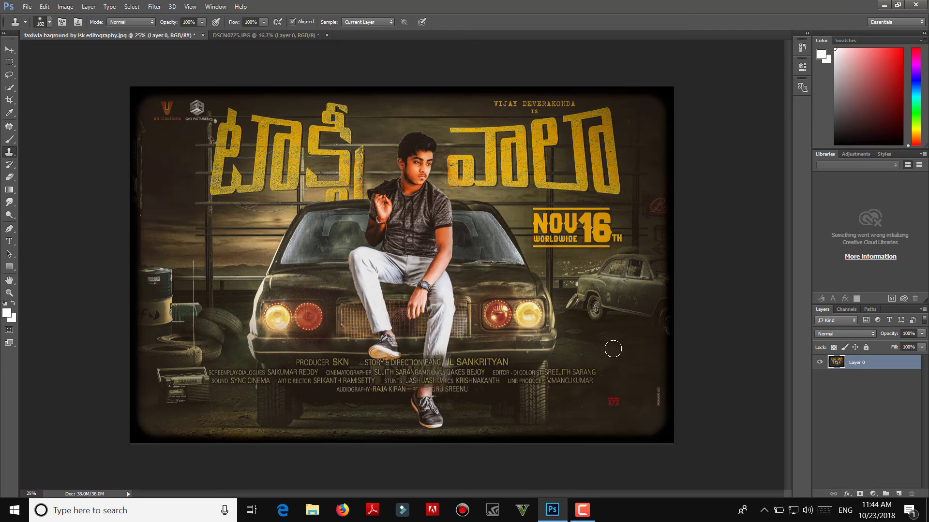